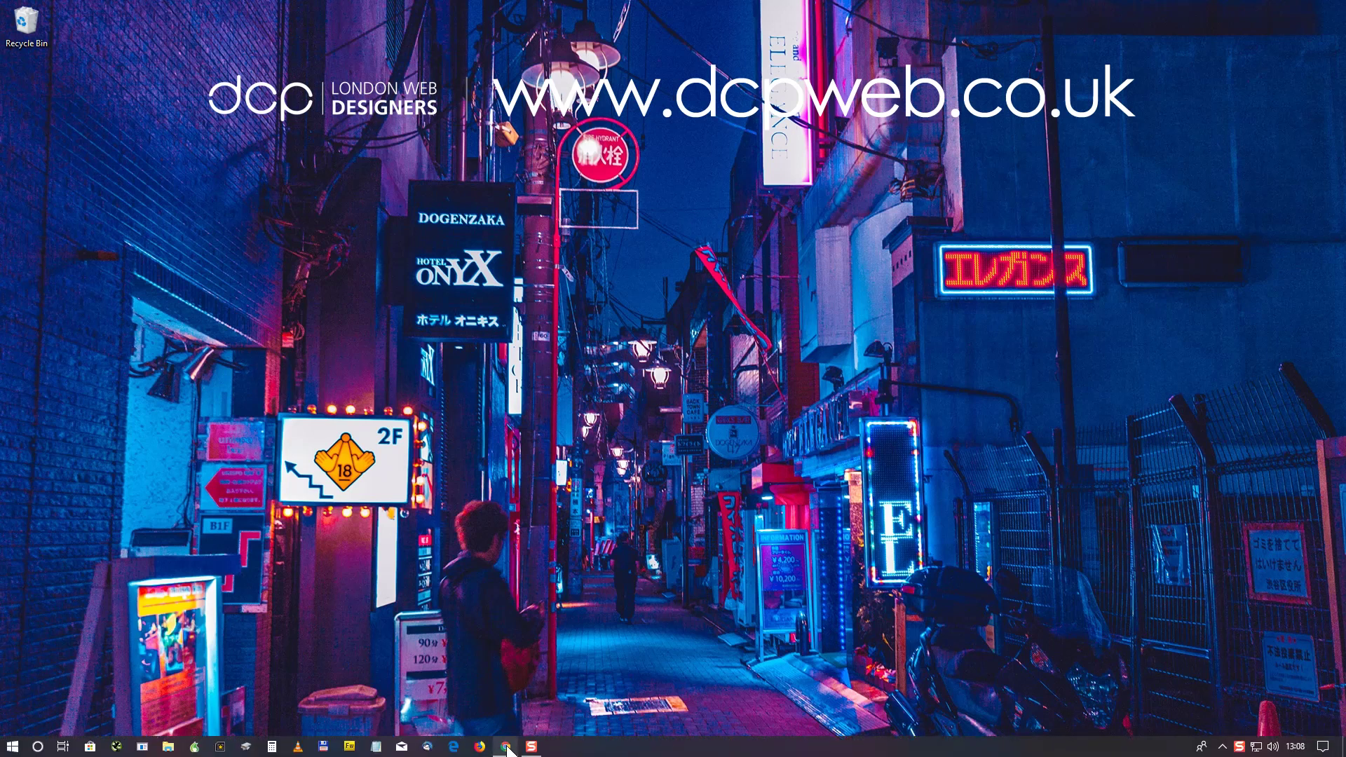
- Restore Chrome and browse the Google image results for 'dia diagram'
{"action": "left_click", "coordinate": [506, 748]}
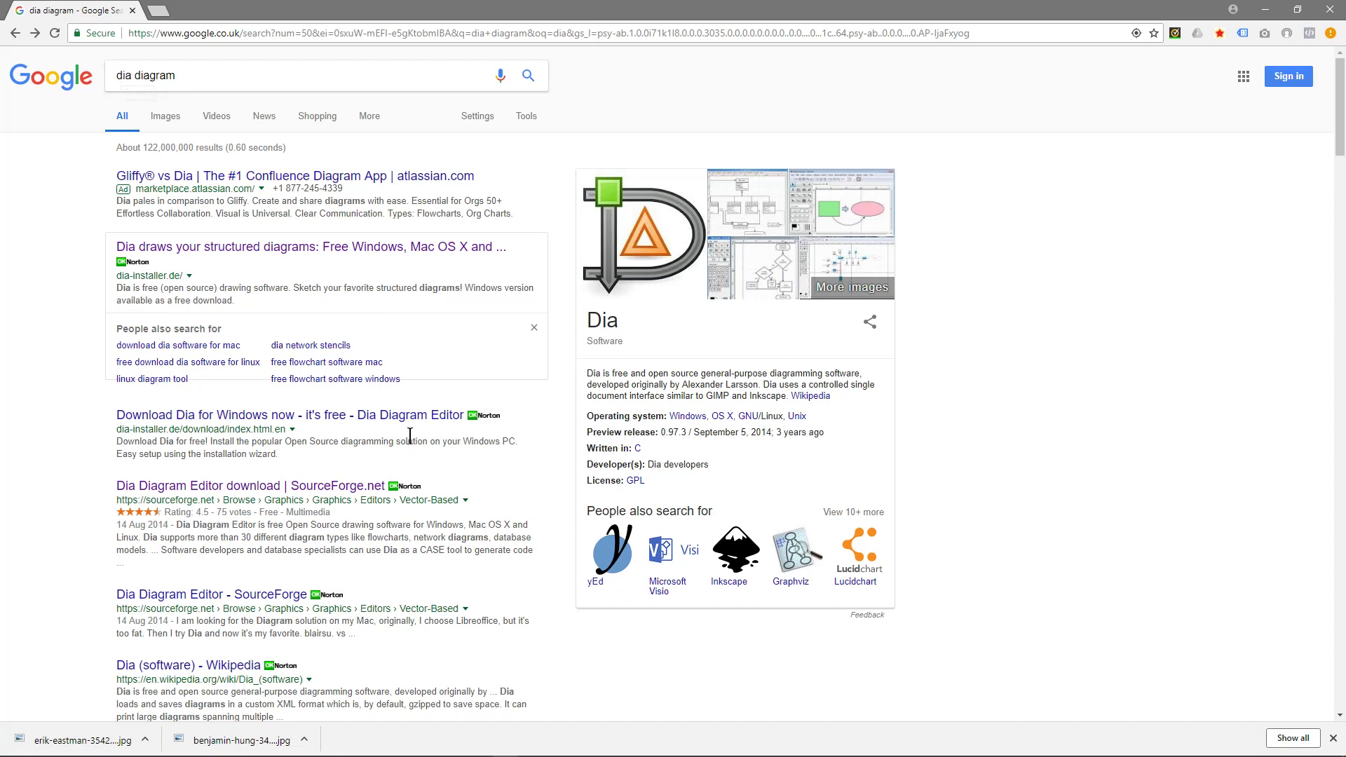
{"action": "left_click", "coordinate": [797, 244]}
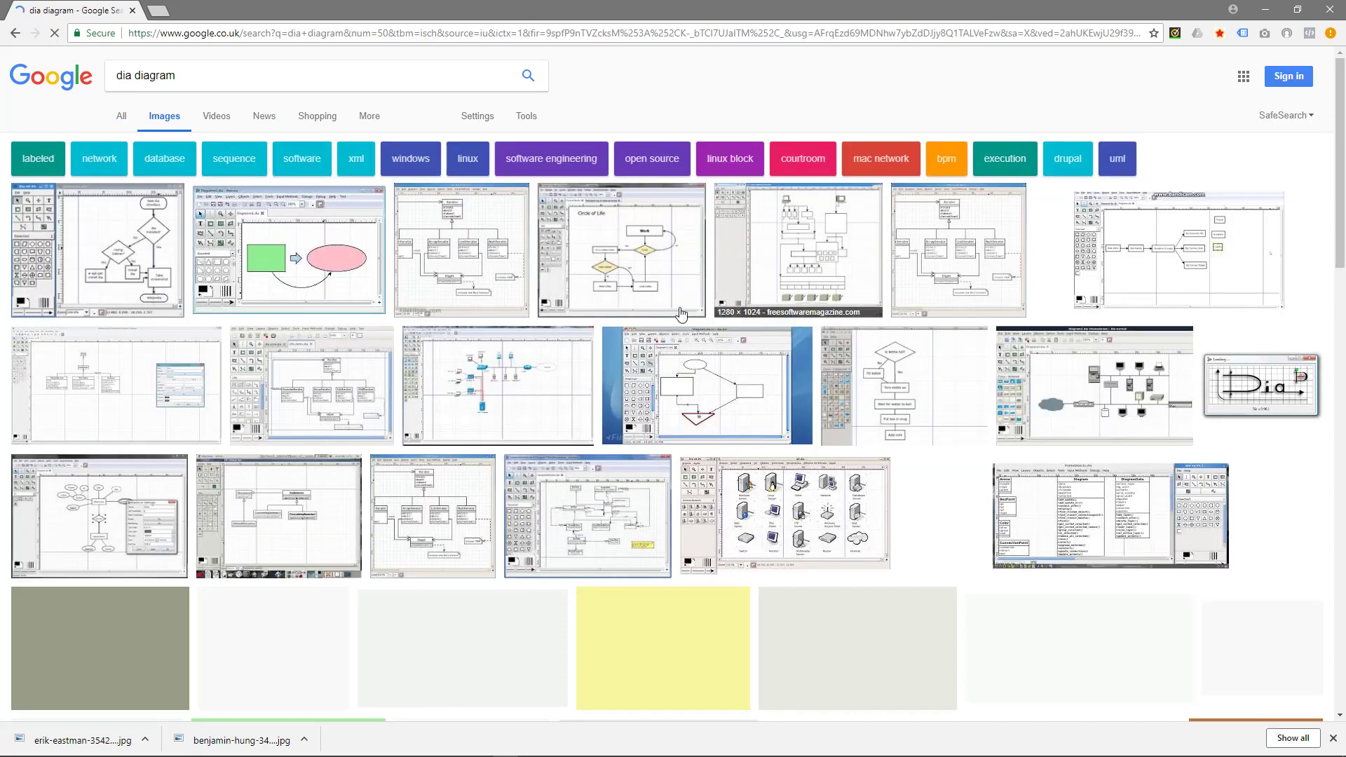
{"action": "scroll", "coordinate": [582, 512], "scroll_direction": "down", "scroll_amount": 9}
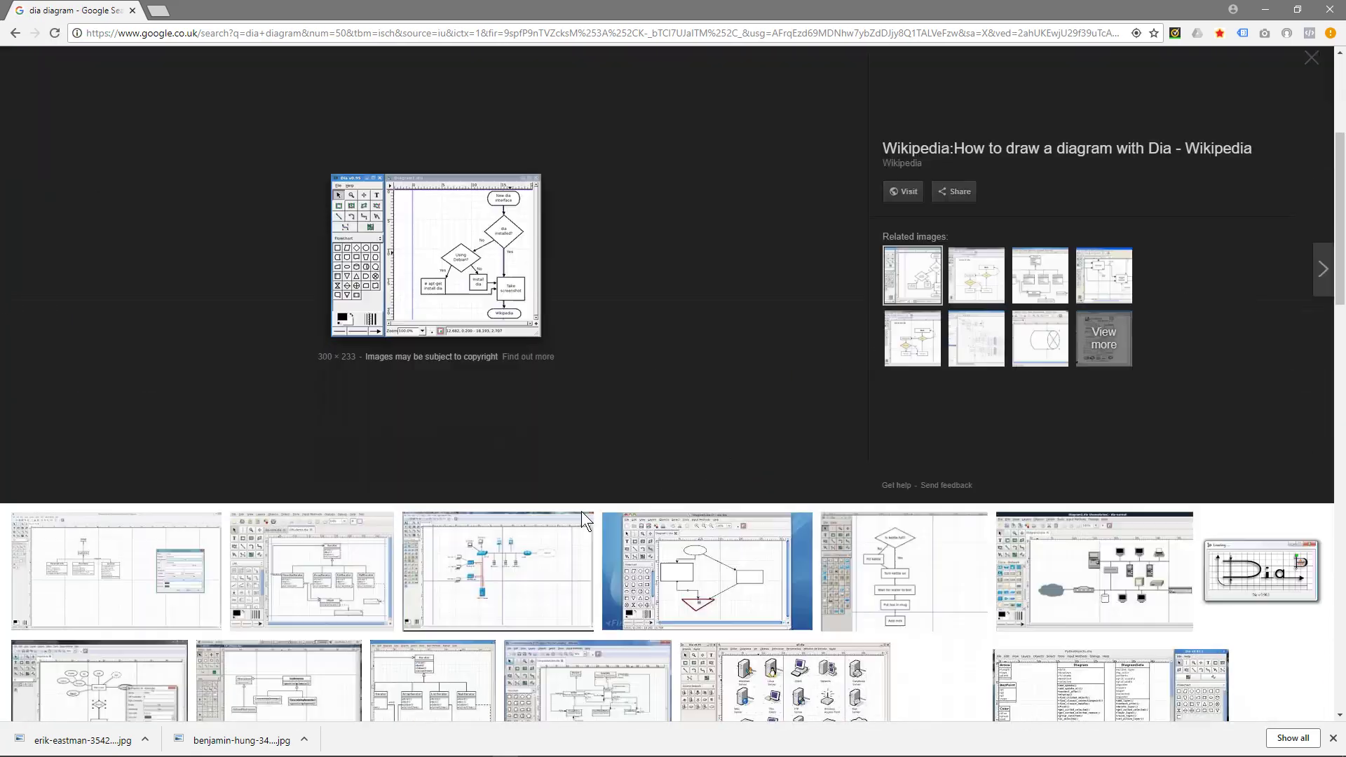
{"action": "scroll", "coordinate": [584, 505], "scroll_direction": "down", "scroll_amount": 4}
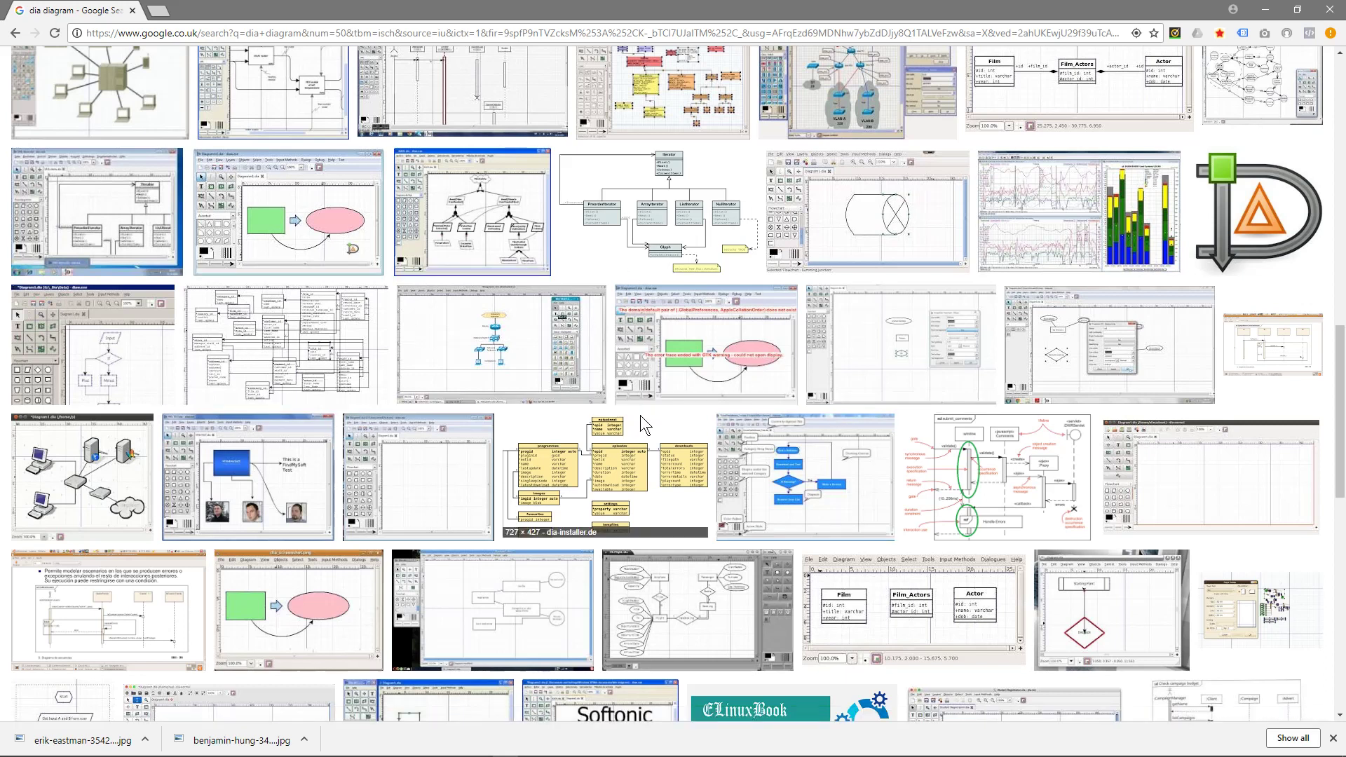
{"action": "scroll", "coordinate": [641, 415], "scroll_direction": "down", "scroll_amount": 3}
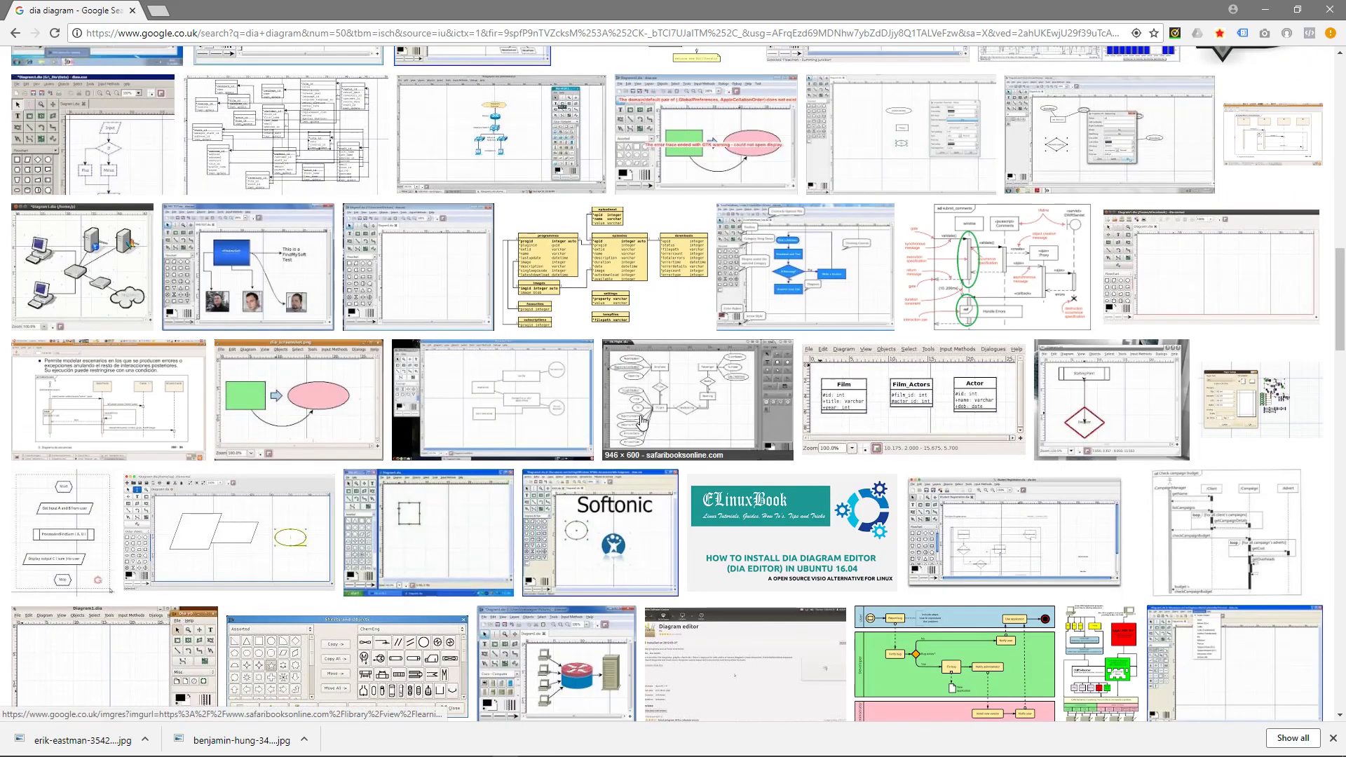
{"action": "scroll", "coordinate": [641, 415], "scroll_direction": "down", "scroll_amount": 5}
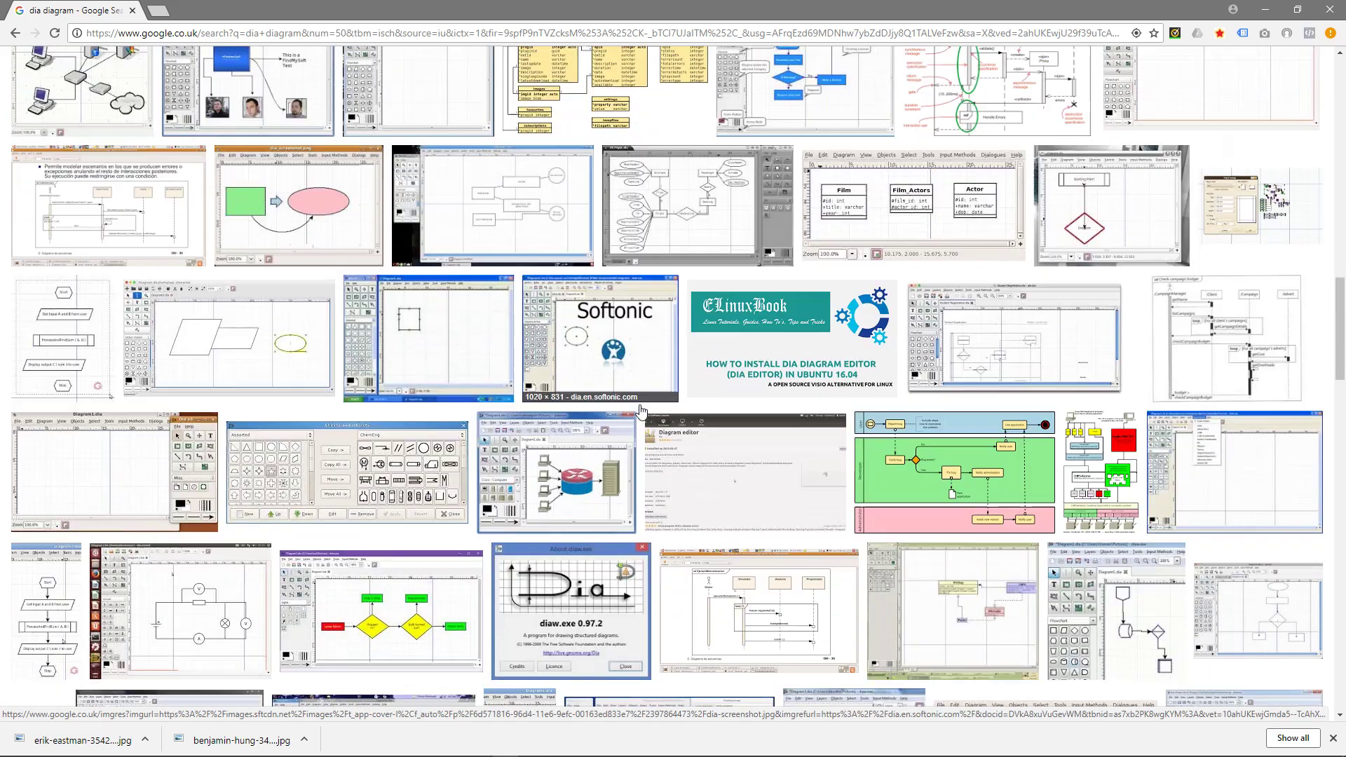
{"action": "scroll", "coordinate": [641, 411], "scroll_direction": "down", "scroll_amount": 2}
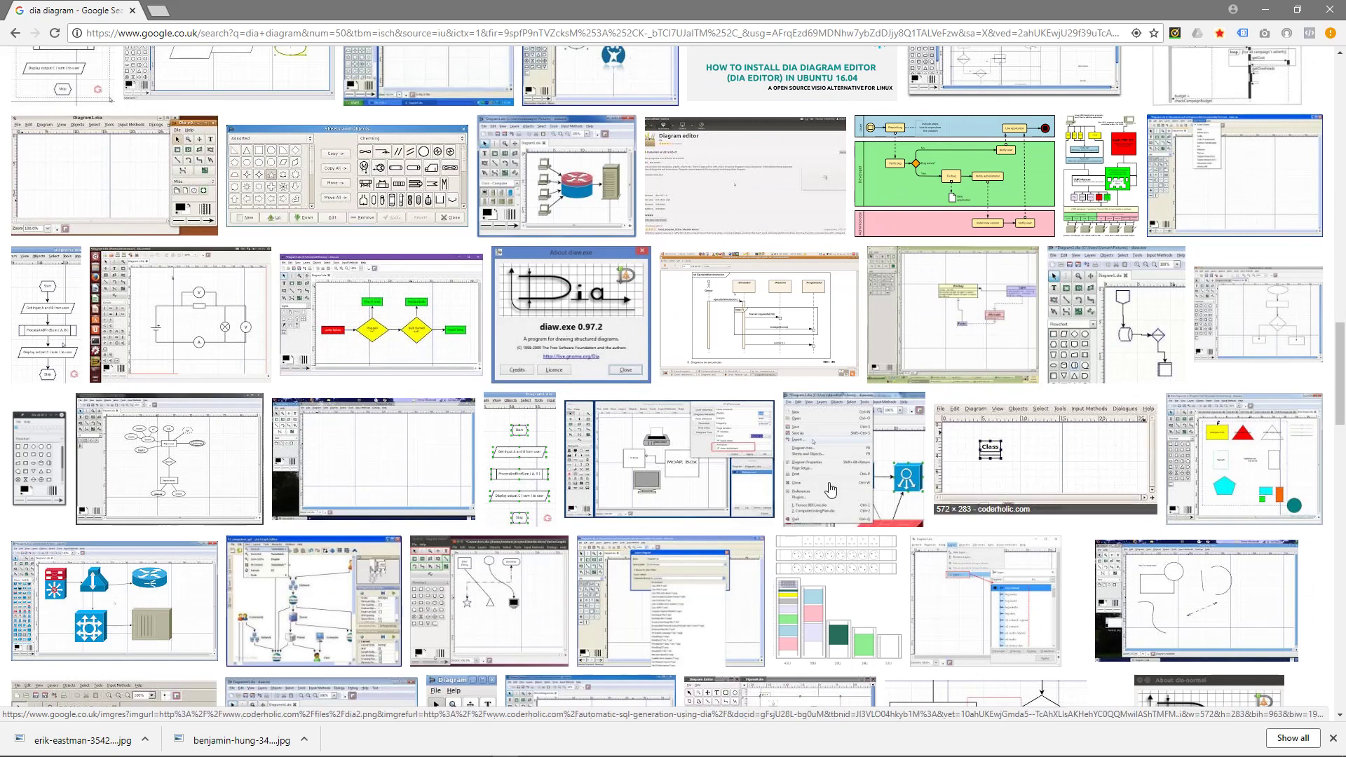
- Return to the 'dia diagram' web results and dismiss the search suggestions
{"action": "left_click", "coordinate": [15, 38]}
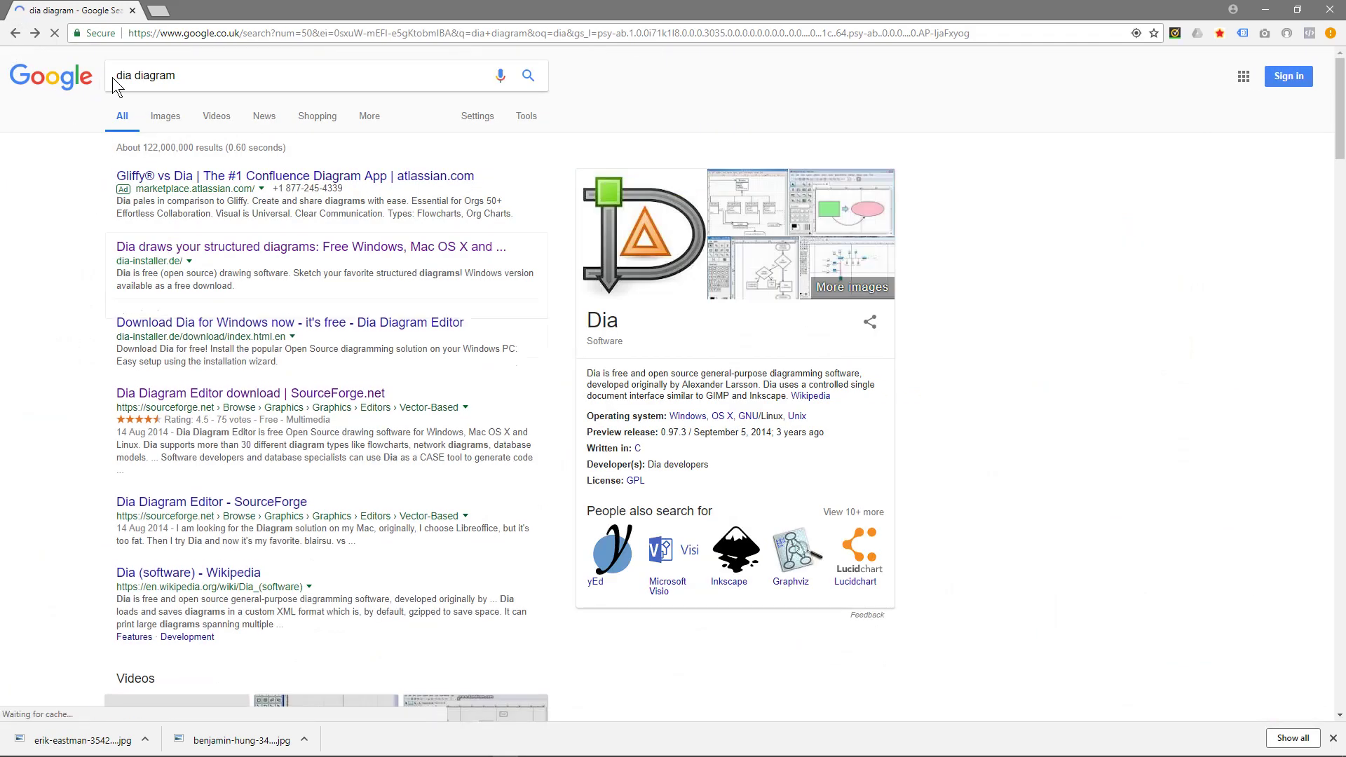
{"action": "left_click", "coordinate": [118, 75]}
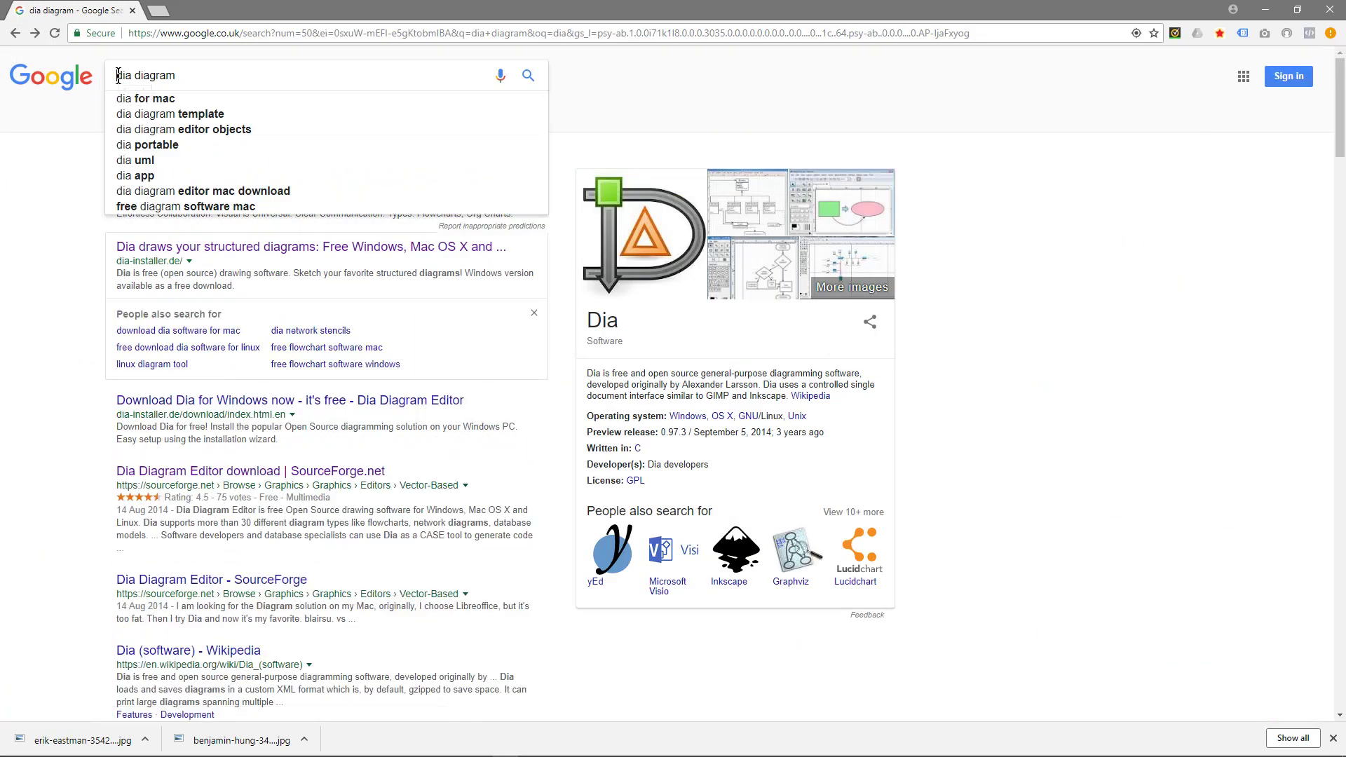
{"action": "left_click", "coordinate": [16, 280]}
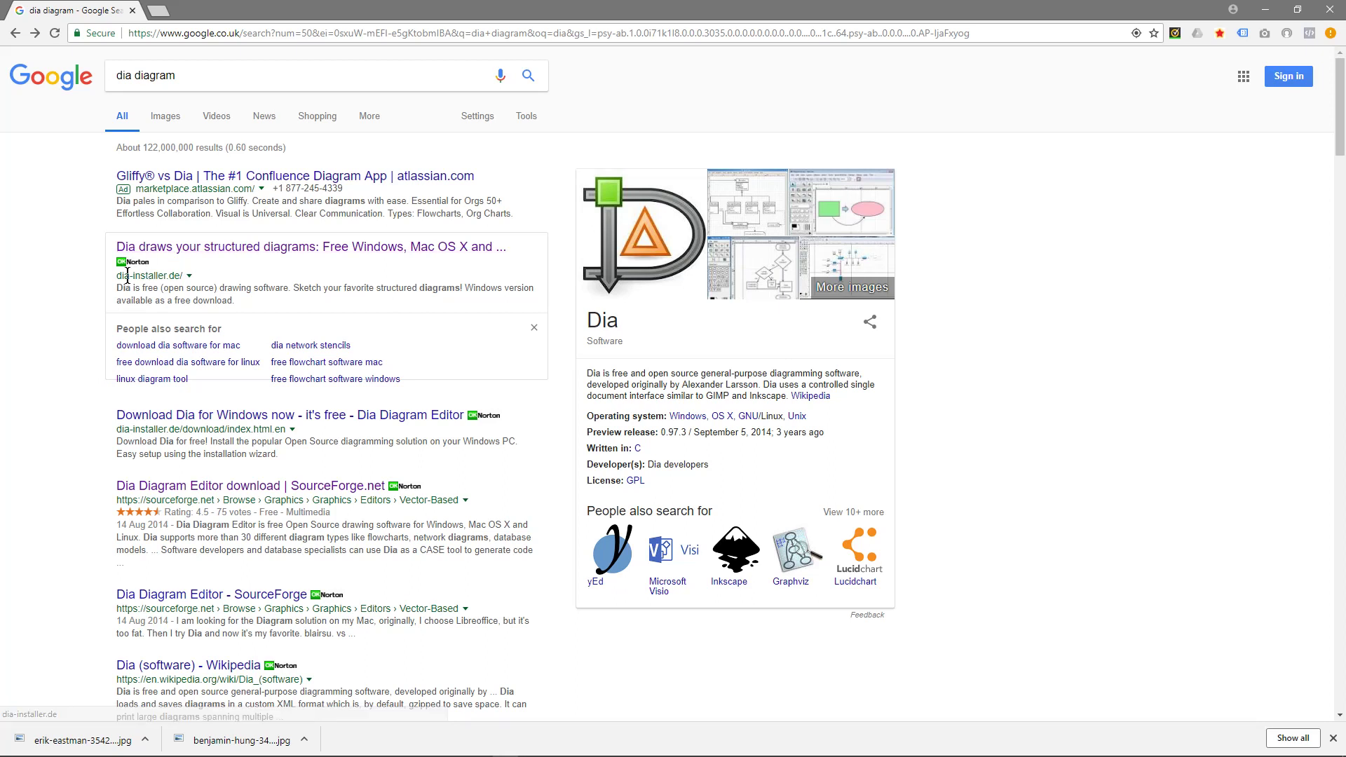
- Download dia-setup-0.97.2-2-unsigned.exe from dia-installer.de via SourceForge and run it
{"action": "left_click", "coordinate": [241, 252]}
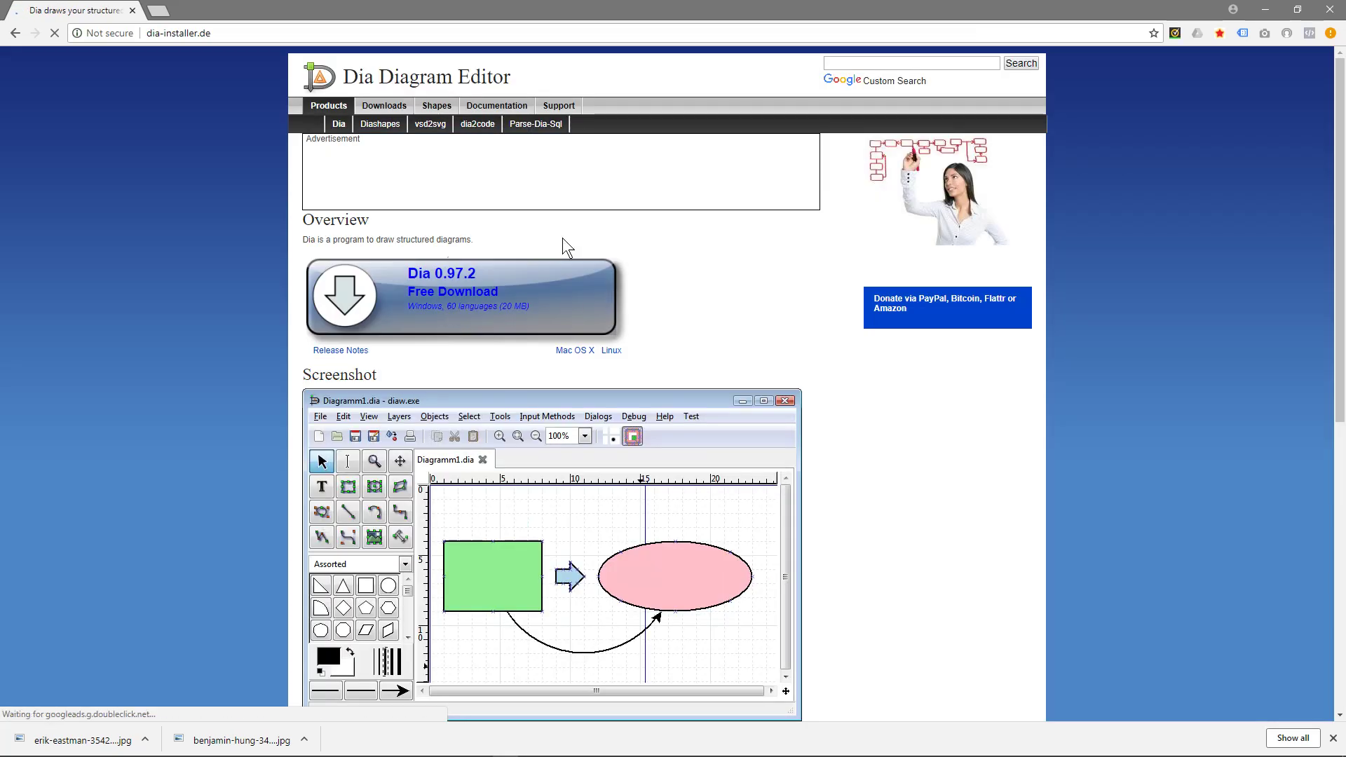
{"action": "left_click", "coordinate": [577, 340]}
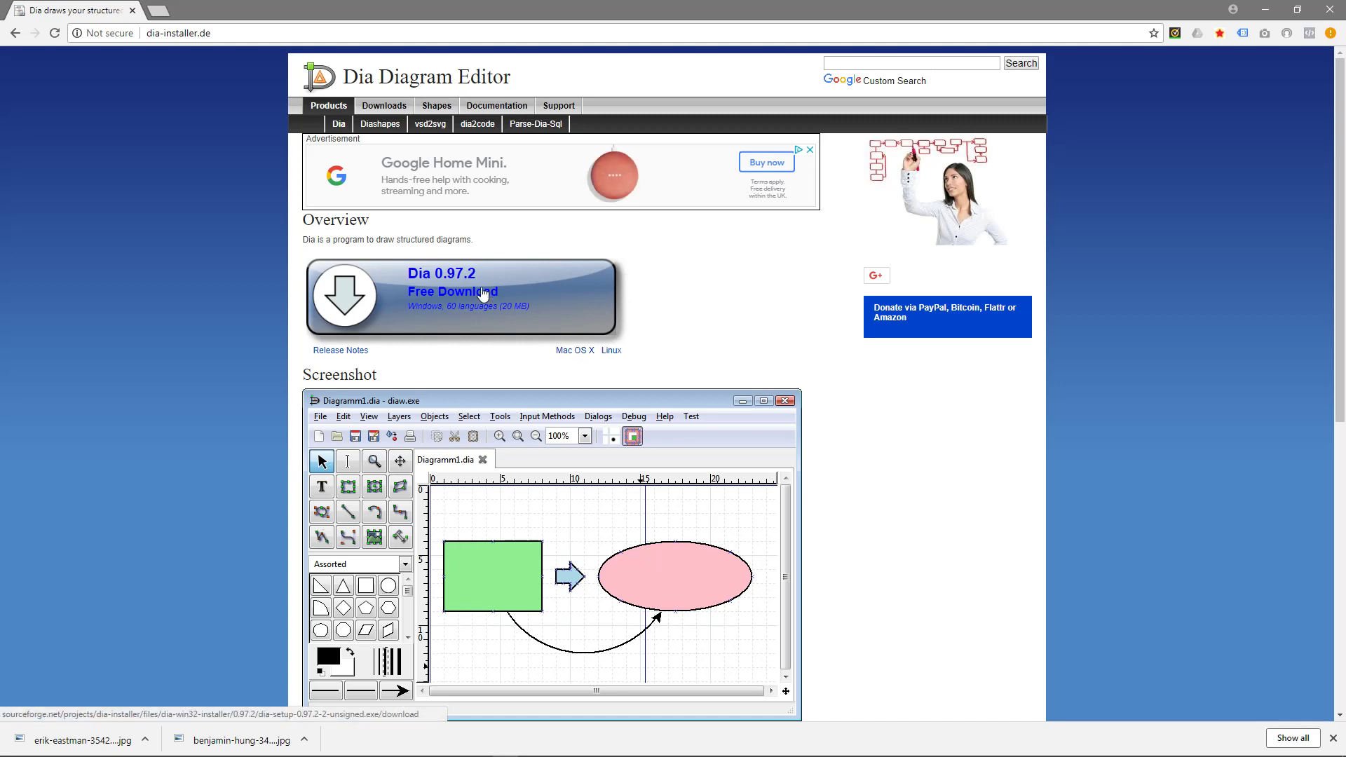
{"action": "left_click", "coordinate": [1332, 740]}
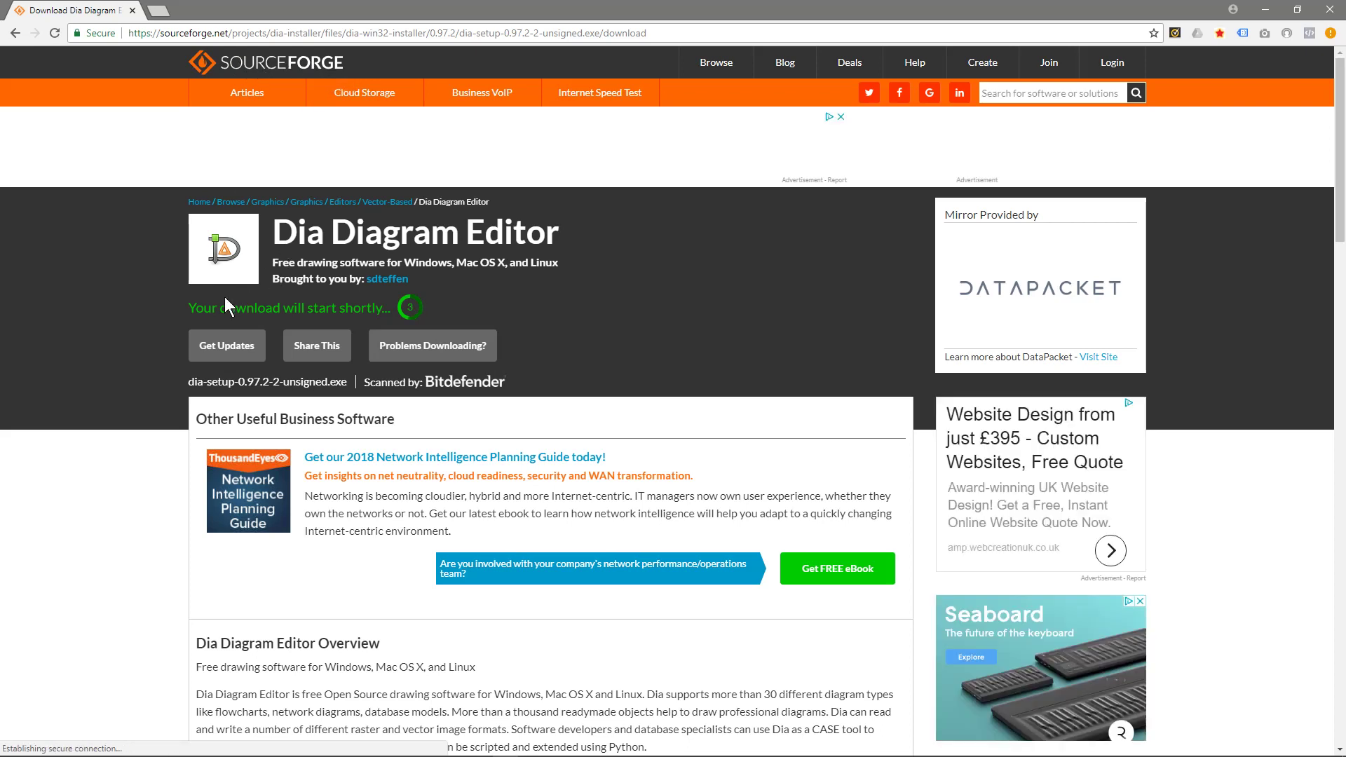
{"action": "left_click_drag", "start_coordinate": [196, 308], "coordinate": [403, 321]}
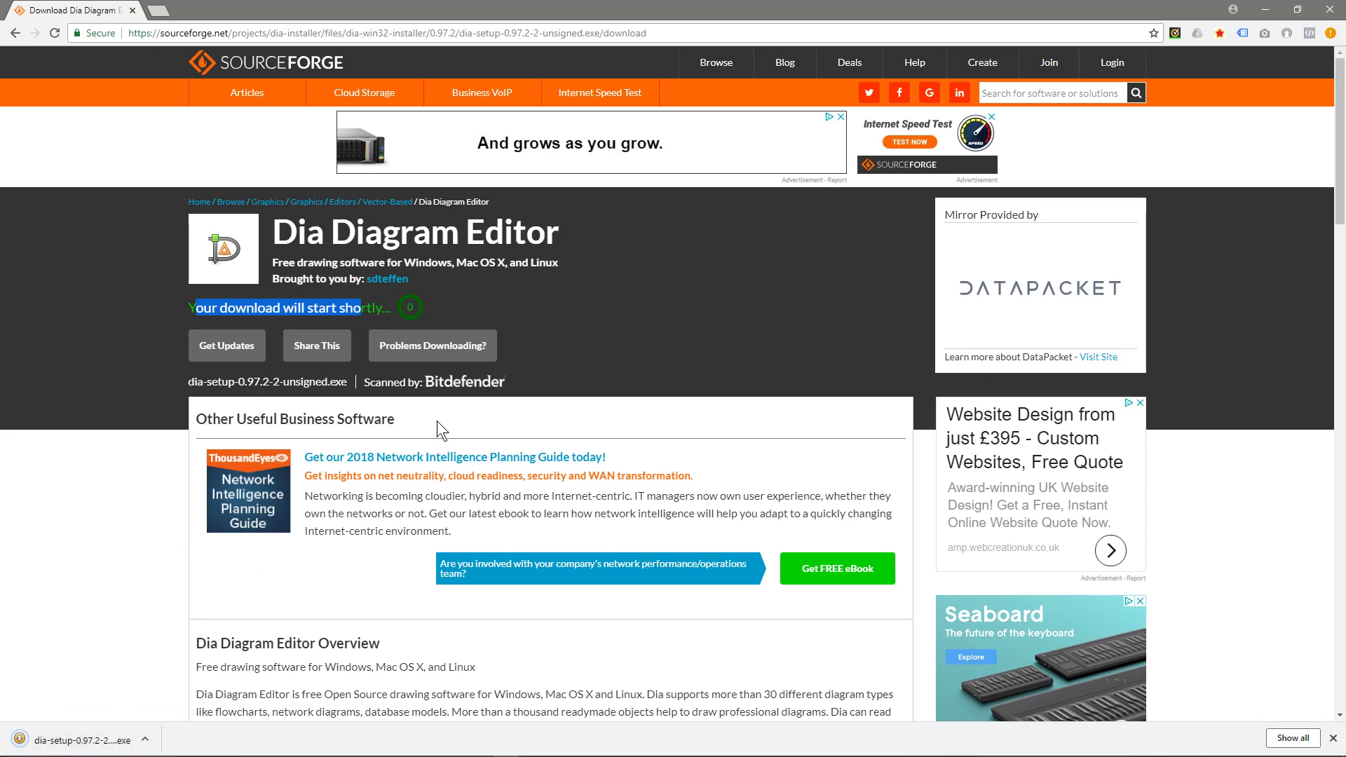
{"action": "left_click", "coordinate": [112, 740]}
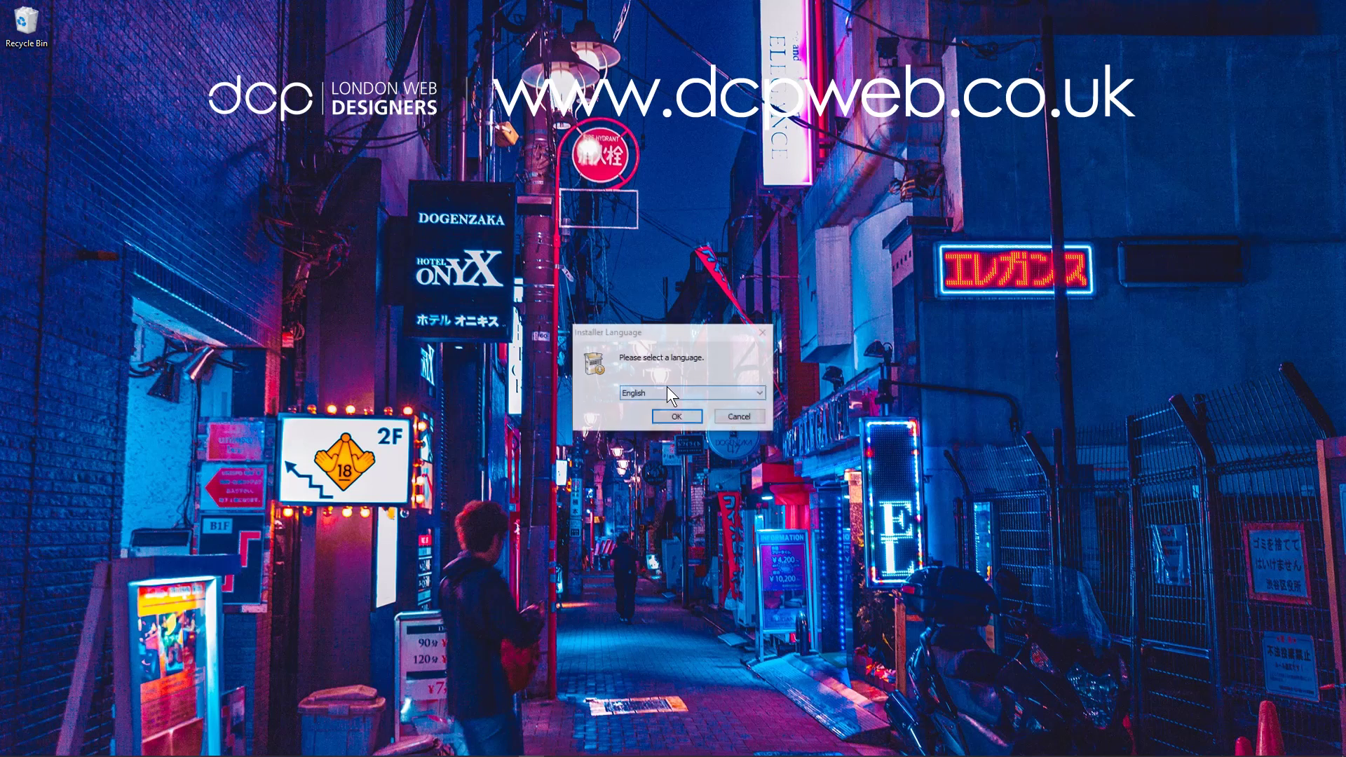
- Install Dia 0.97.2 in English, accepting the GPL license, default components and default folder
{"action": "left_click", "coordinate": [671, 393]}
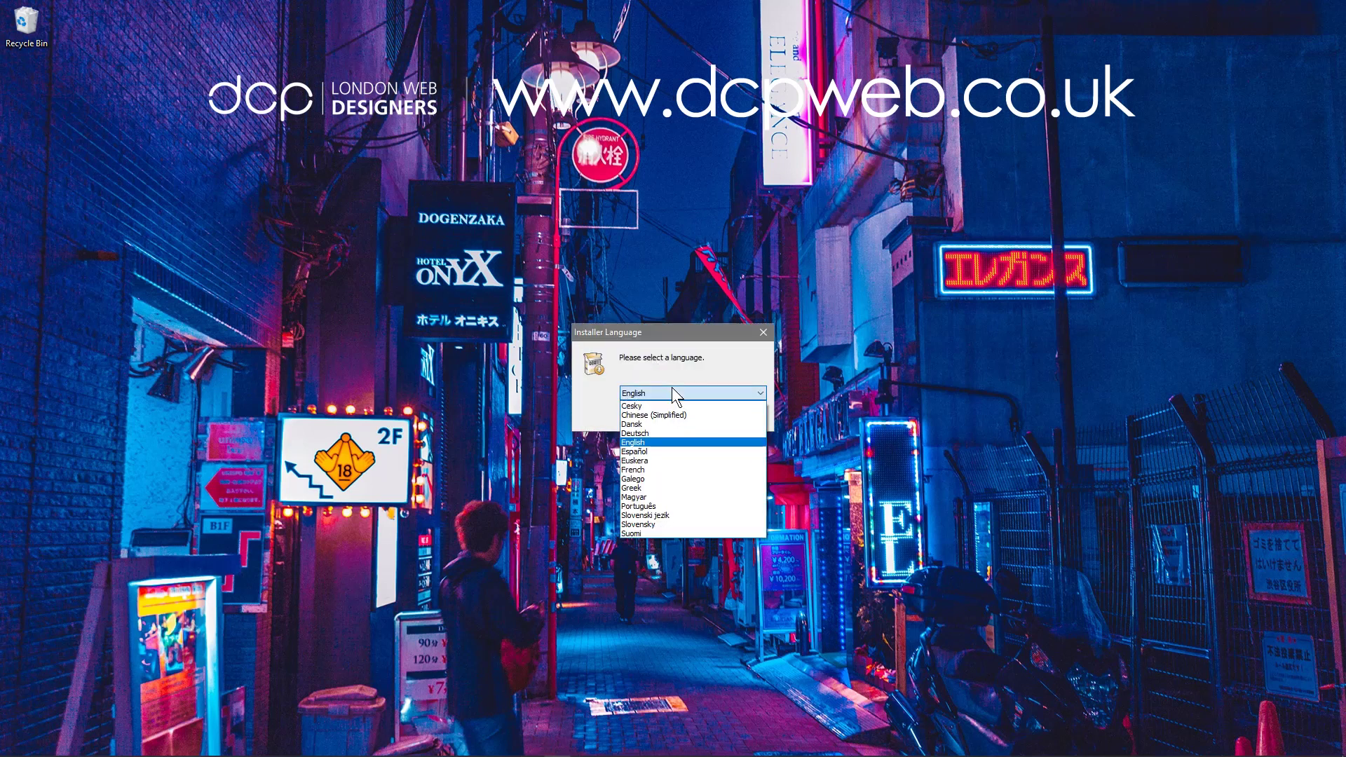
{"action": "left_click", "coordinate": [671, 394]}
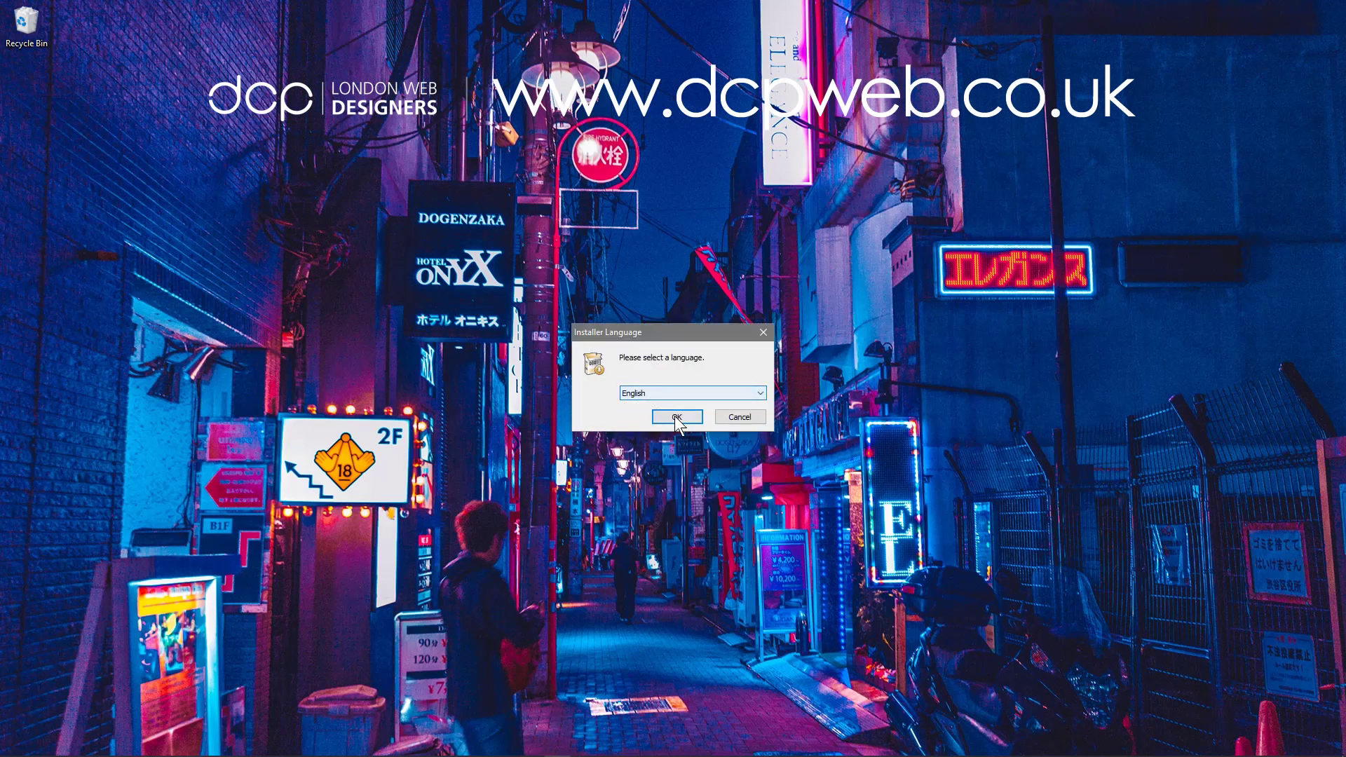
{"action": "left_click", "coordinate": [677, 418]}
{"action": "left_click", "coordinate": [747, 498]}
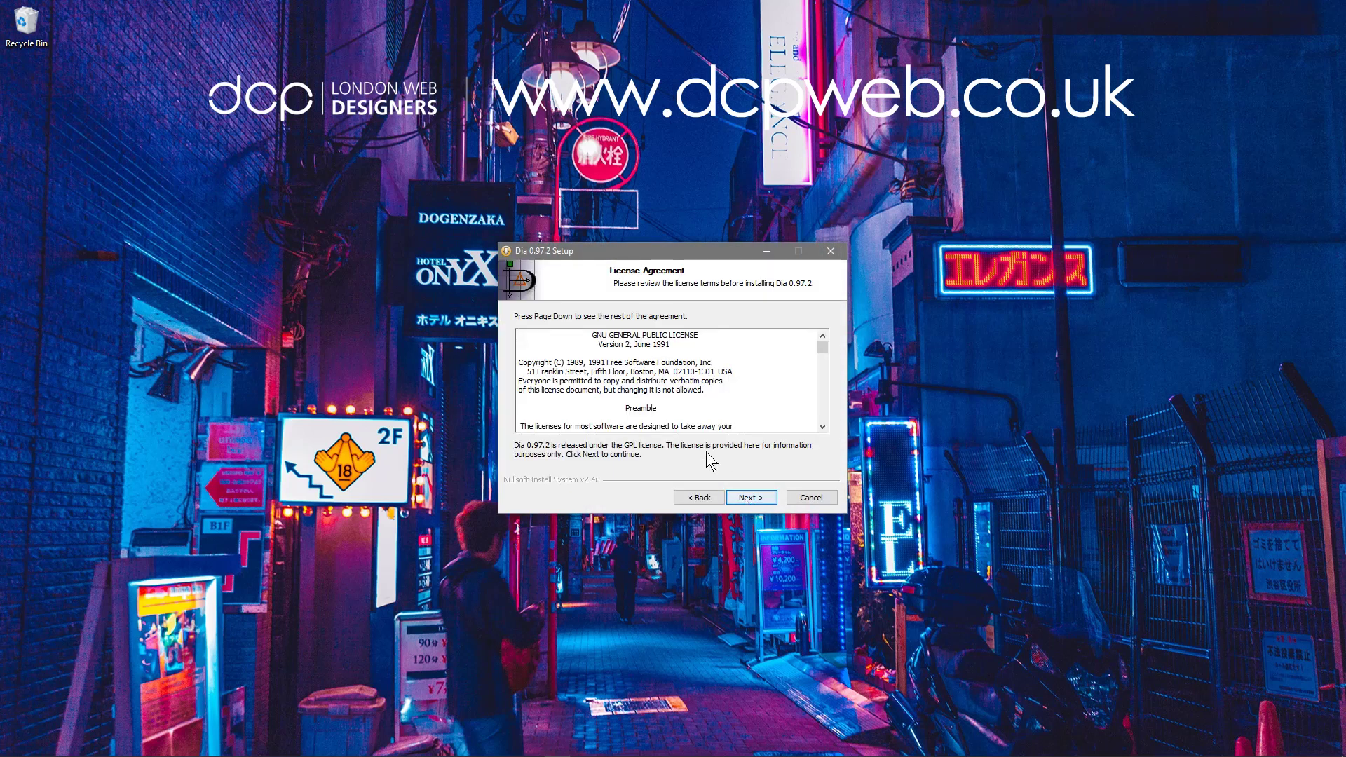
{"action": "left_click", "coordinate": [749, 498]}
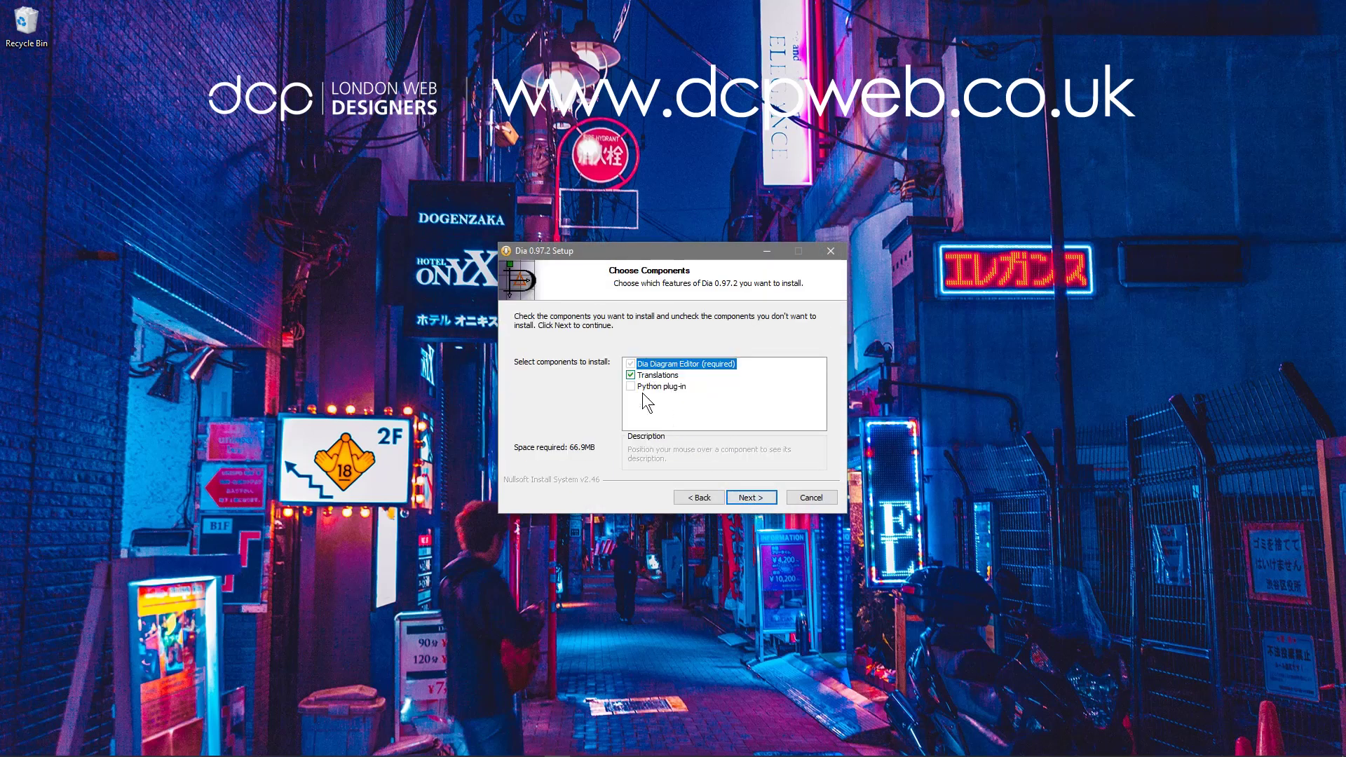
{"action": "left_click", "coordinate": [768, 499]}
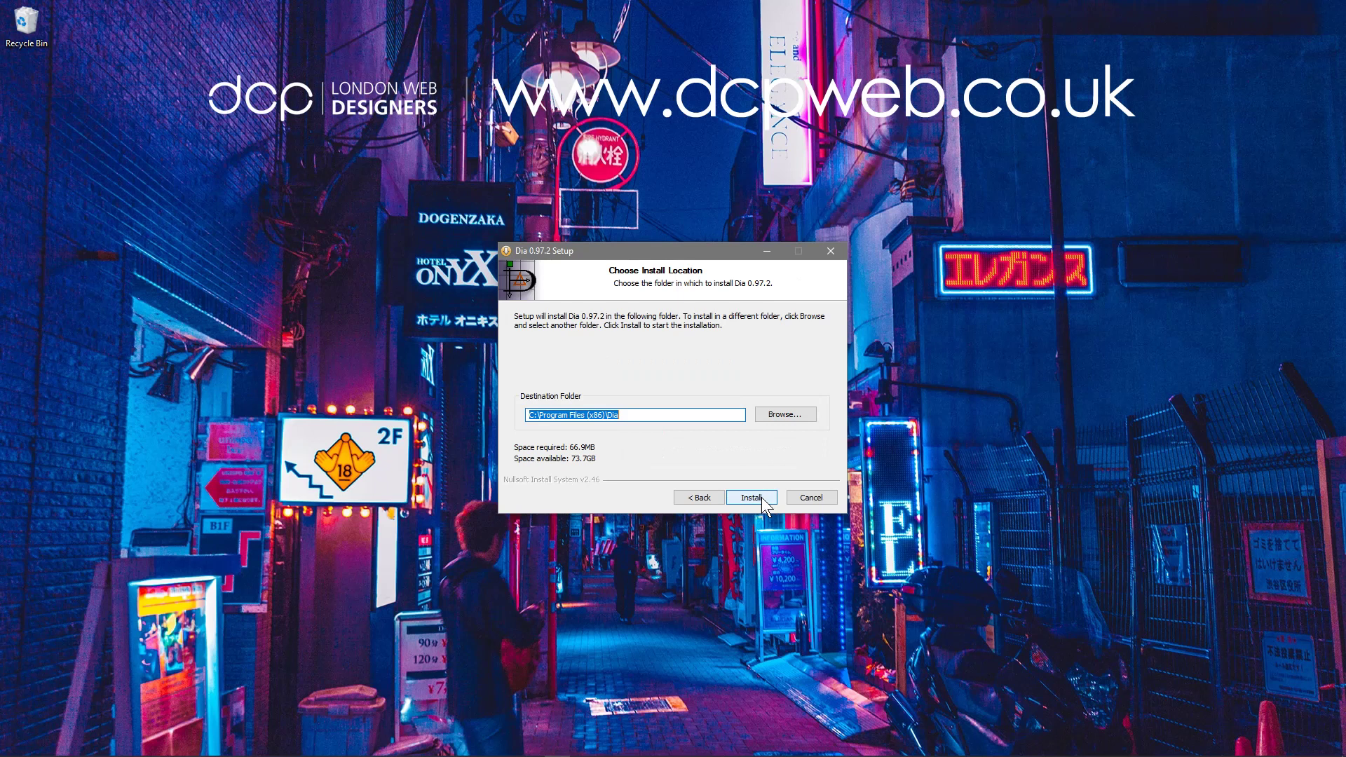
{"action": "left_click", "coordinate": [751, 498]}
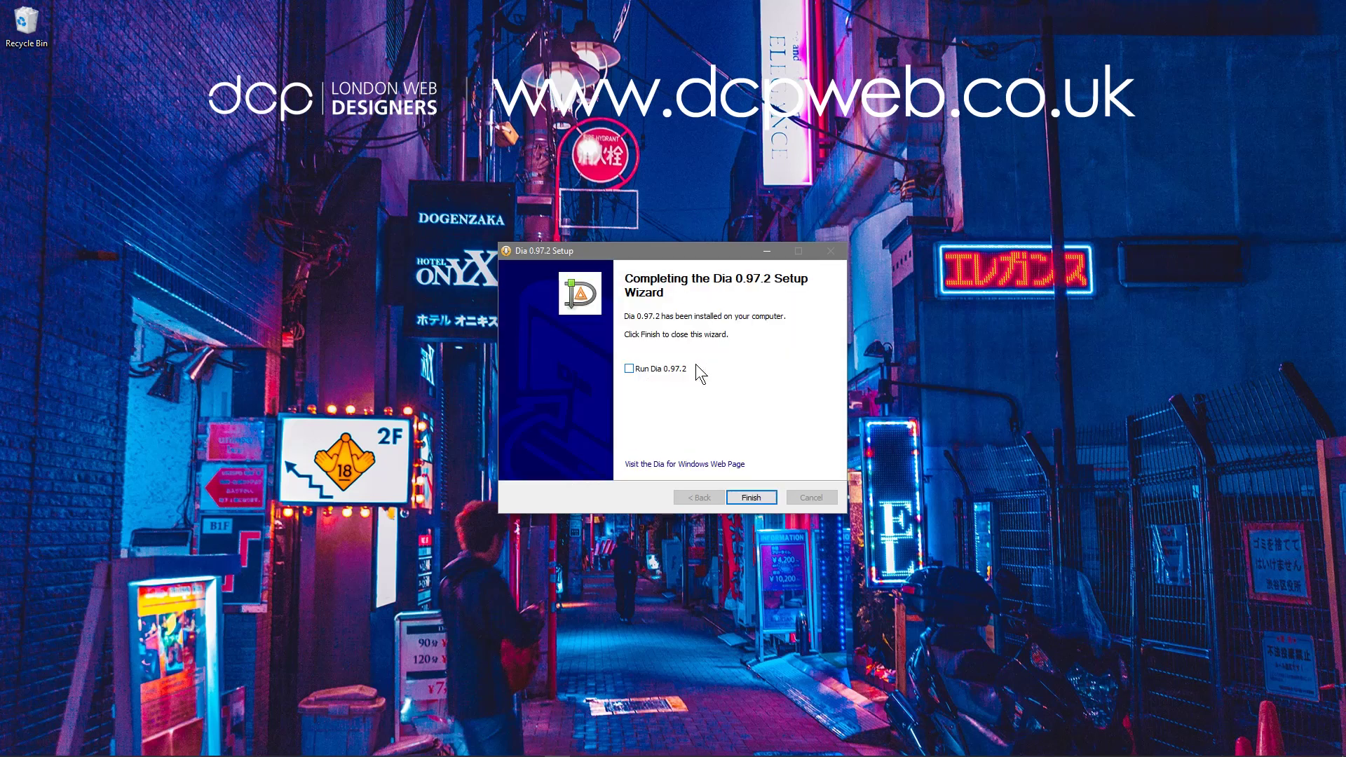
- Finish the setup wizard and launch Dia from the Dia folder in the Start menu
{"action": "left_click", "coordinate": [749, 499]}
{"action": "left_click", "coordinate": [12, 746]}
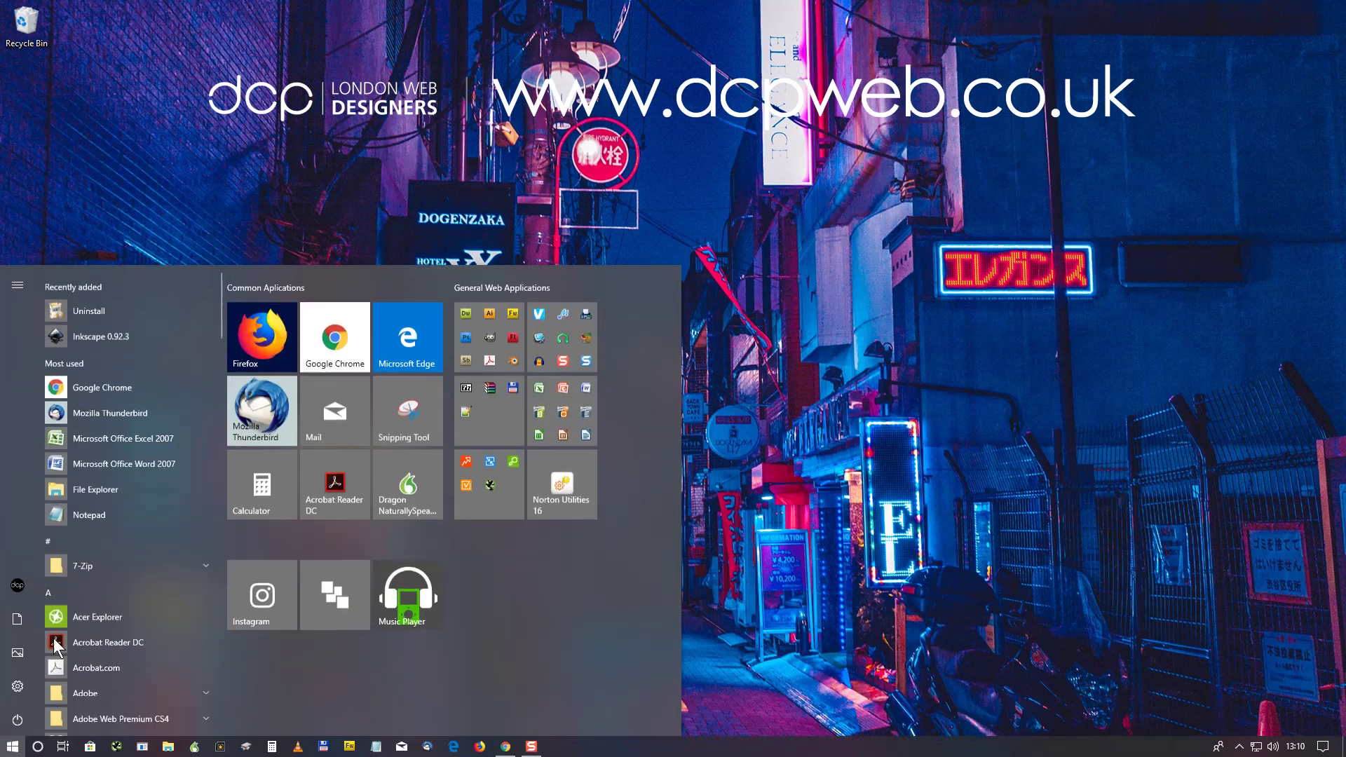
{"action": "scroll", "coordinate": [120, 591], "scroll_direction": "down", "scroll_amount": 5}
{"action": "scroll", "coordinate": [120, 499], "scroll_direction": "down", "scroll_amount": 4}
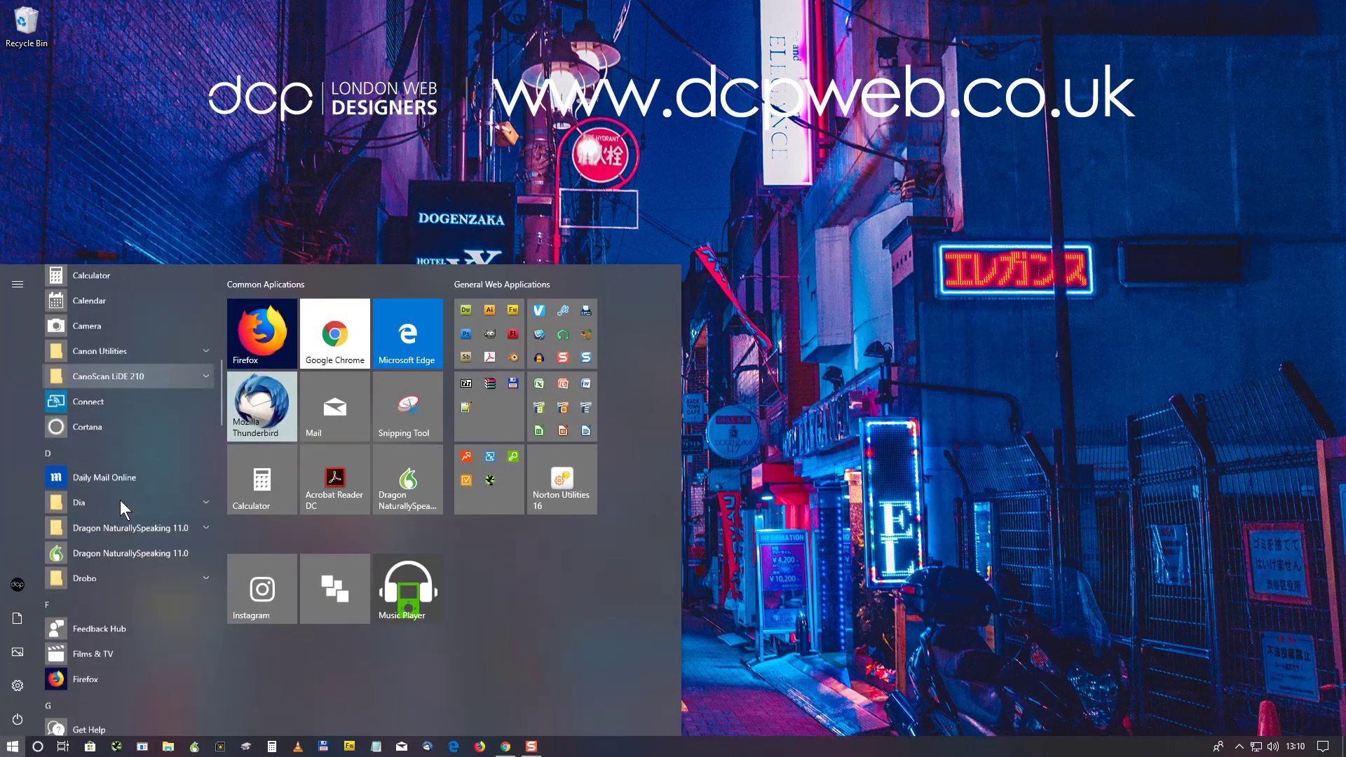
{"action": "left_click", "coordinate": [190, 505]}
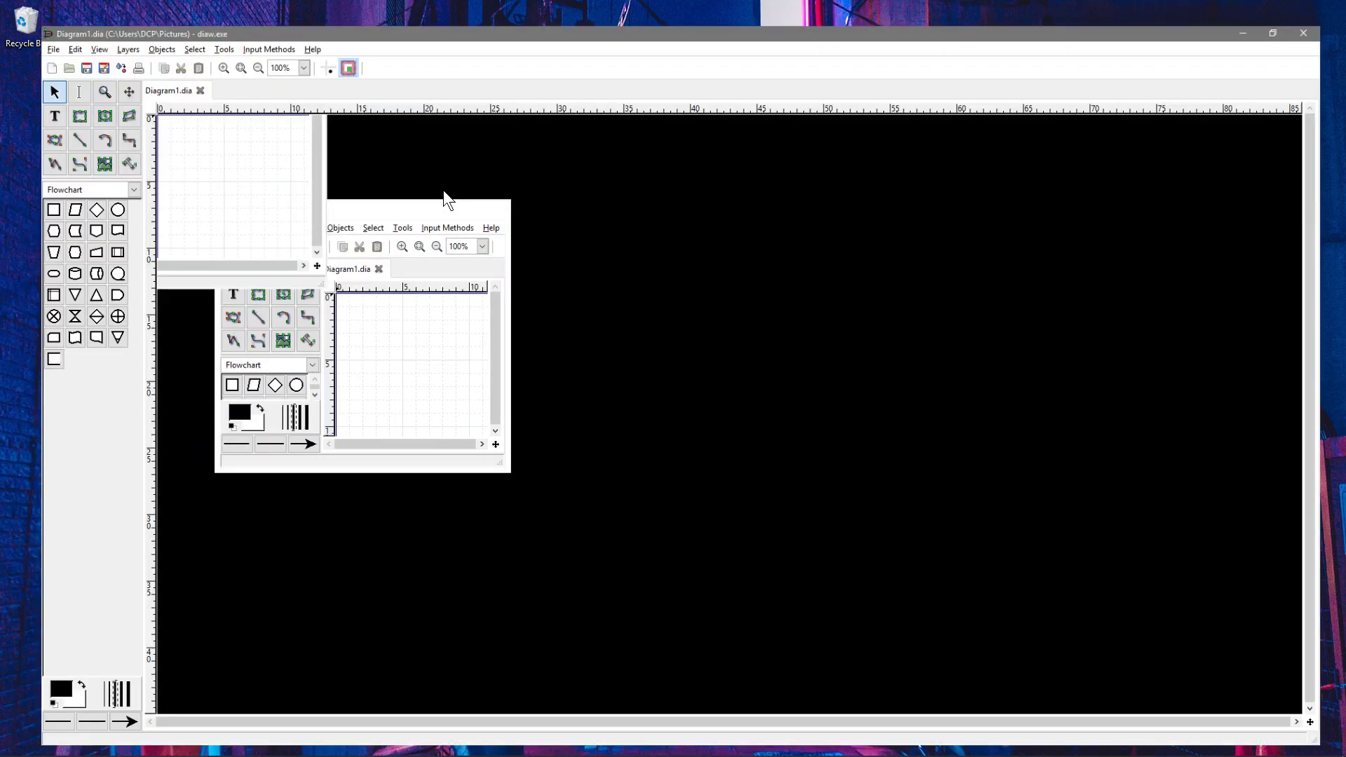
- Switch the shape sheet to UML, place a note reading 'Website', and confirm the note defaults
{"action": "left_click", "coordinate": [98, 173]}
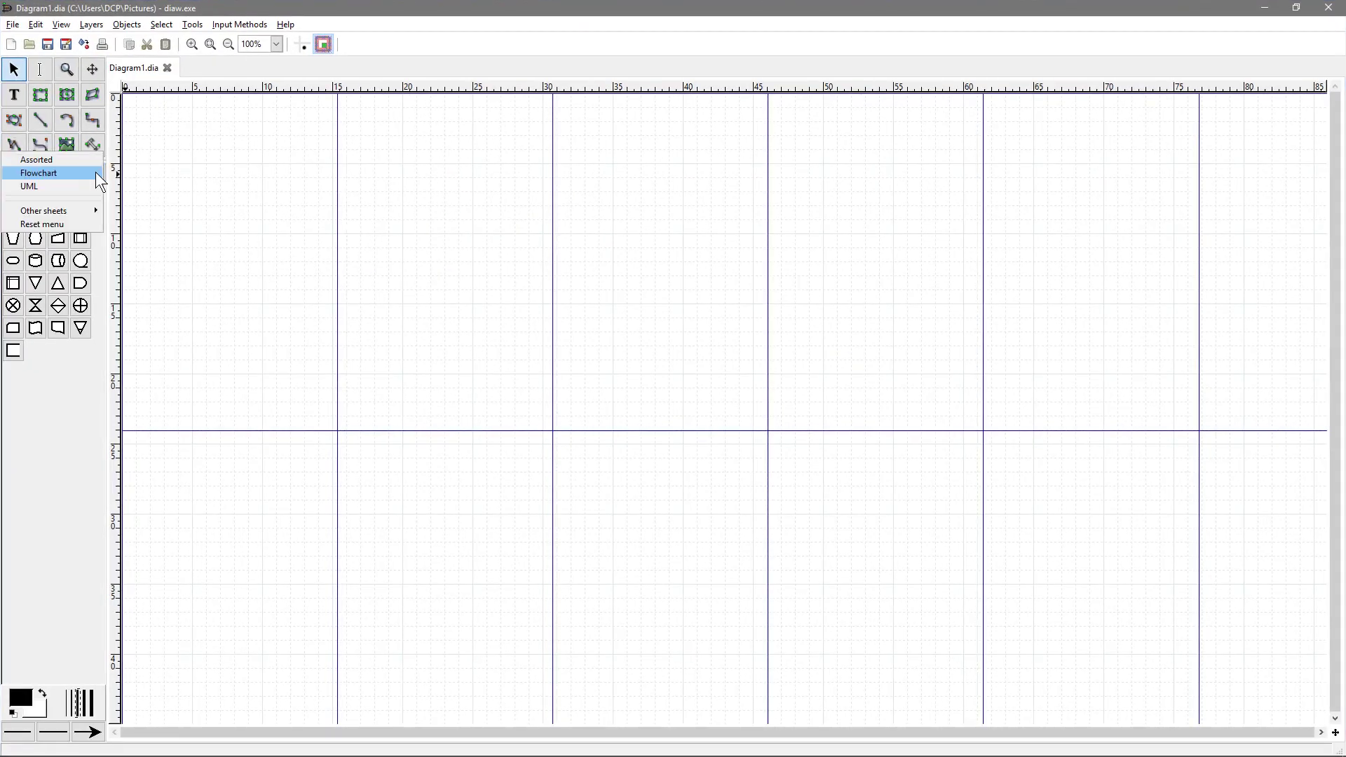
{"action": "left_click", "coordinate": [62, 186]}
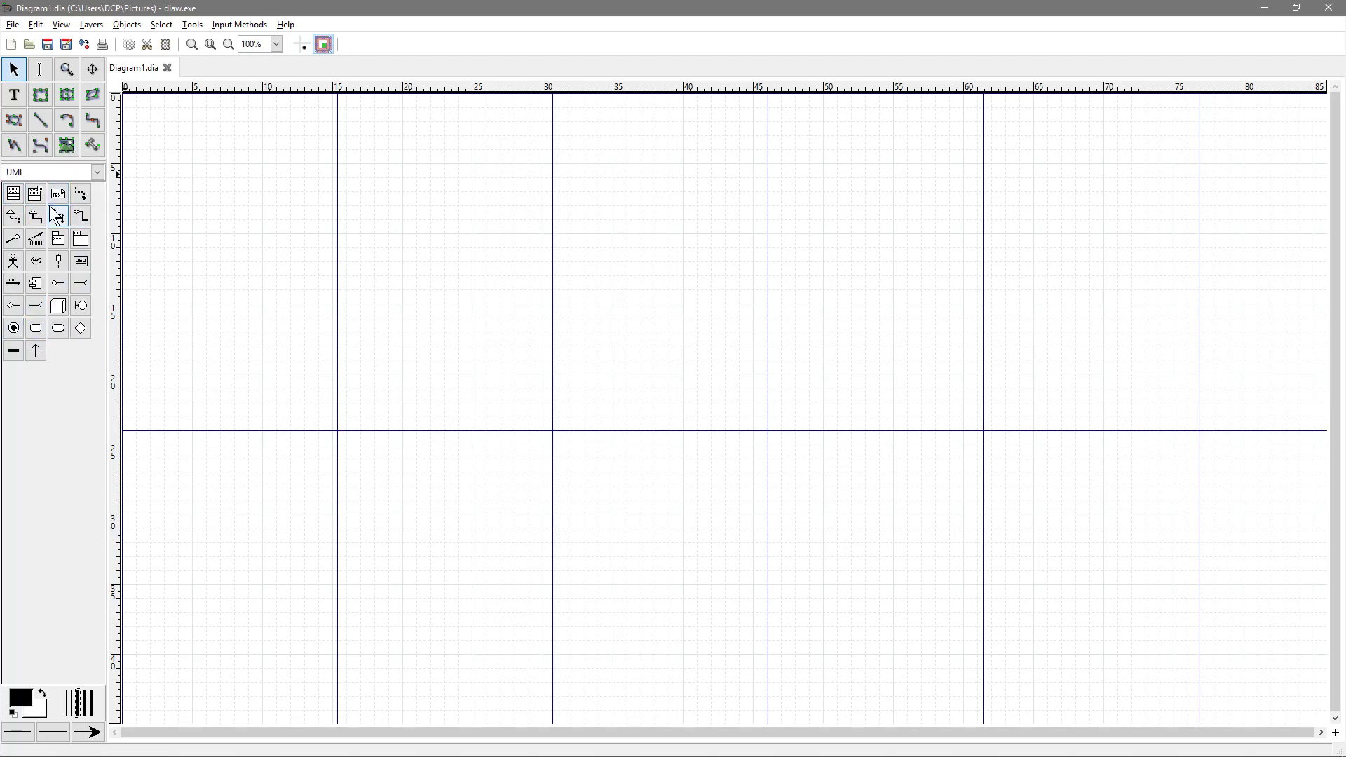
{"action": "left_click", "coordinate": [36, 216]}
{"action": "left_click", "coordinate": [57, 194]}
{"action": "left_click", "coordinate": [207, 220]}
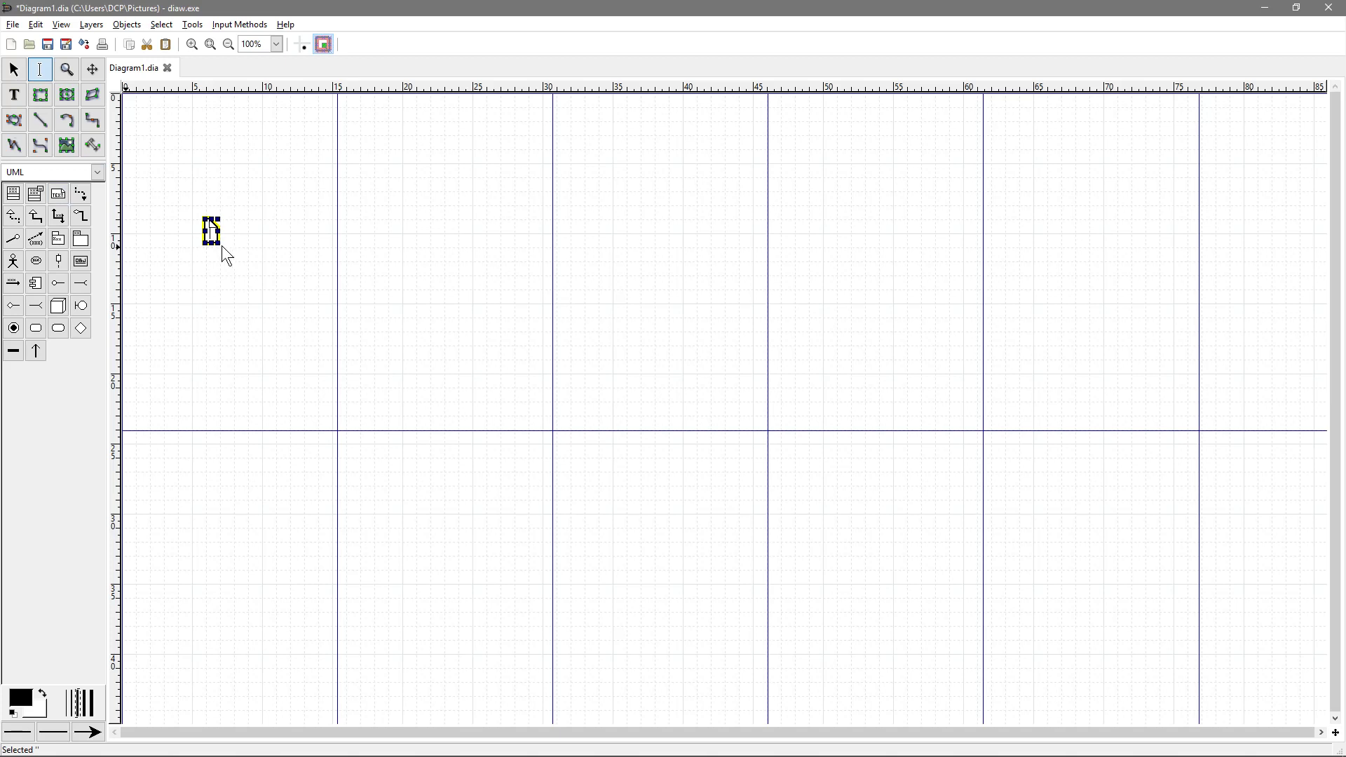
{"action": "type", "text": "Webi"}
{"action": "left_click", "coordinate": [212, 268]}
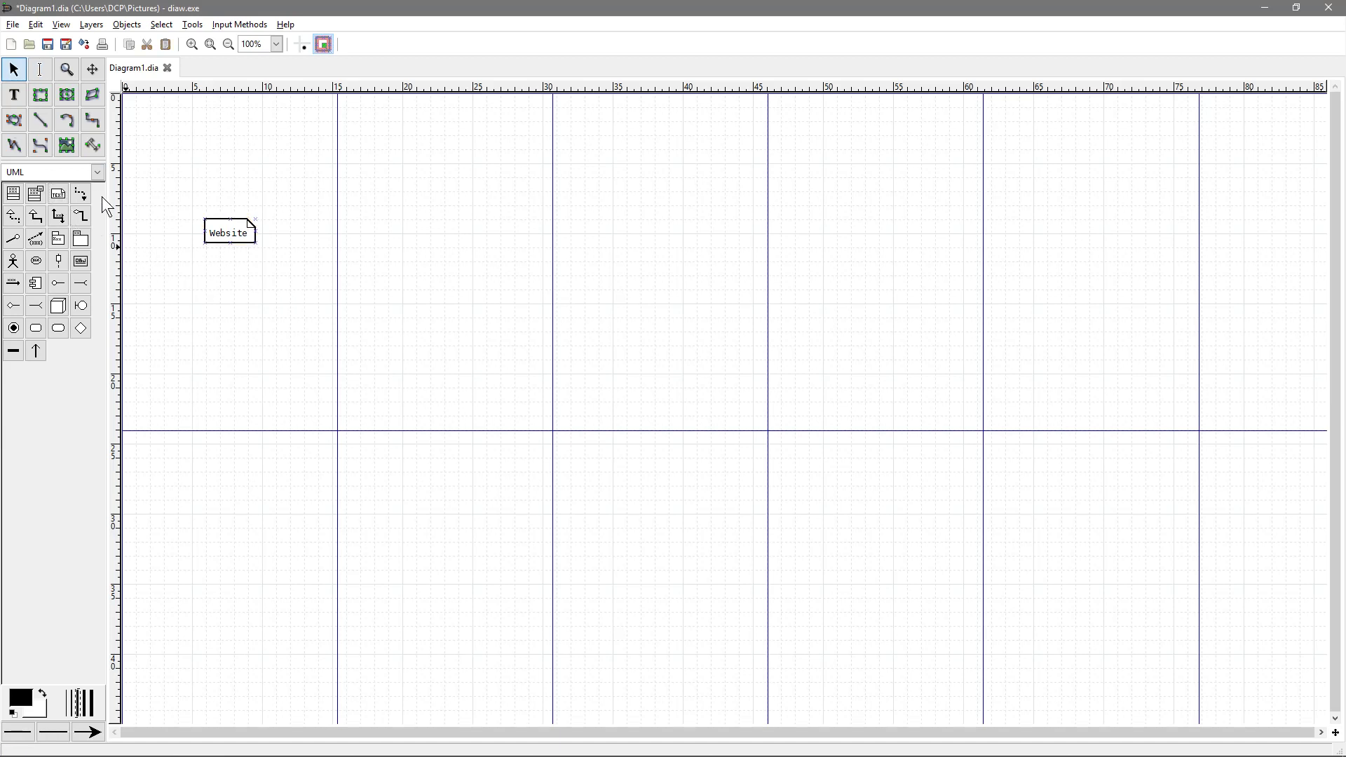
{"action": "double_click", "coordinate": [59, 196]}
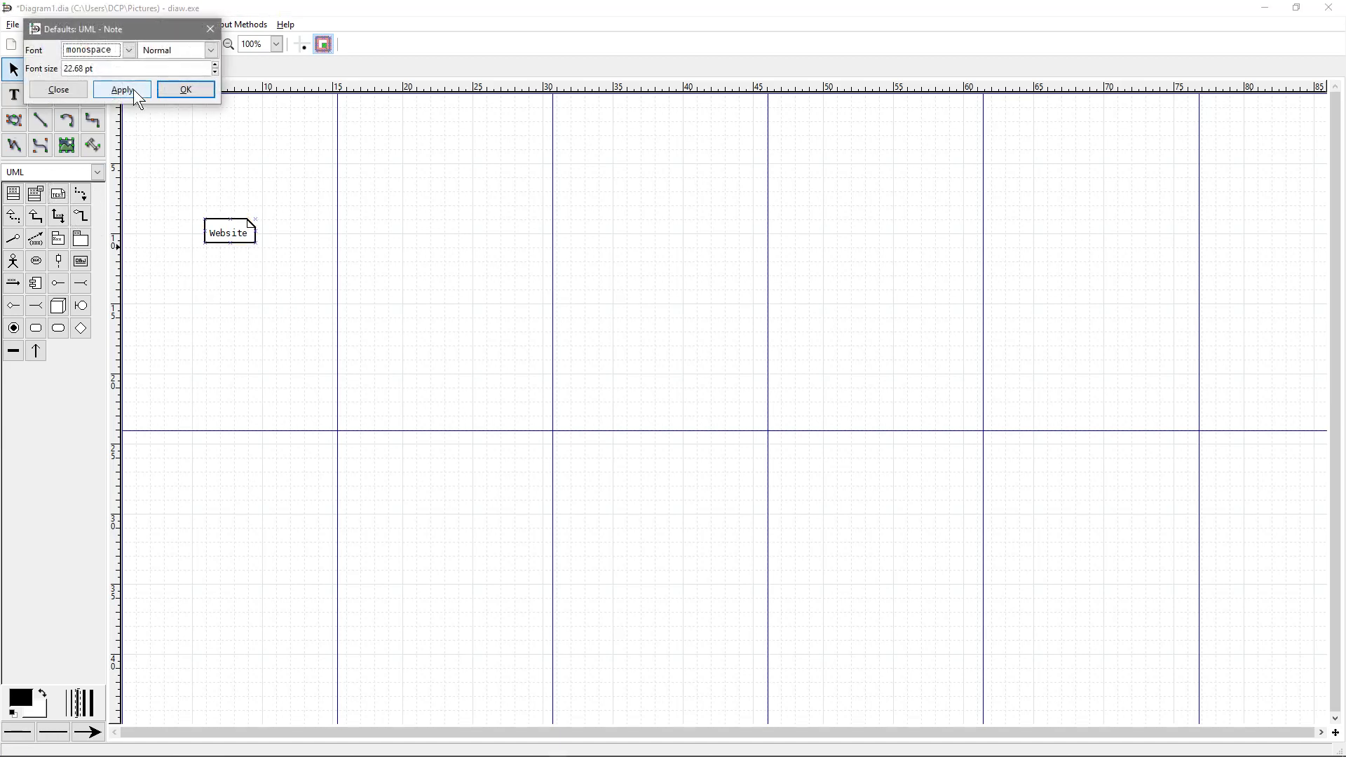
{"action": "left_click", "coordinate": [186, 90]}
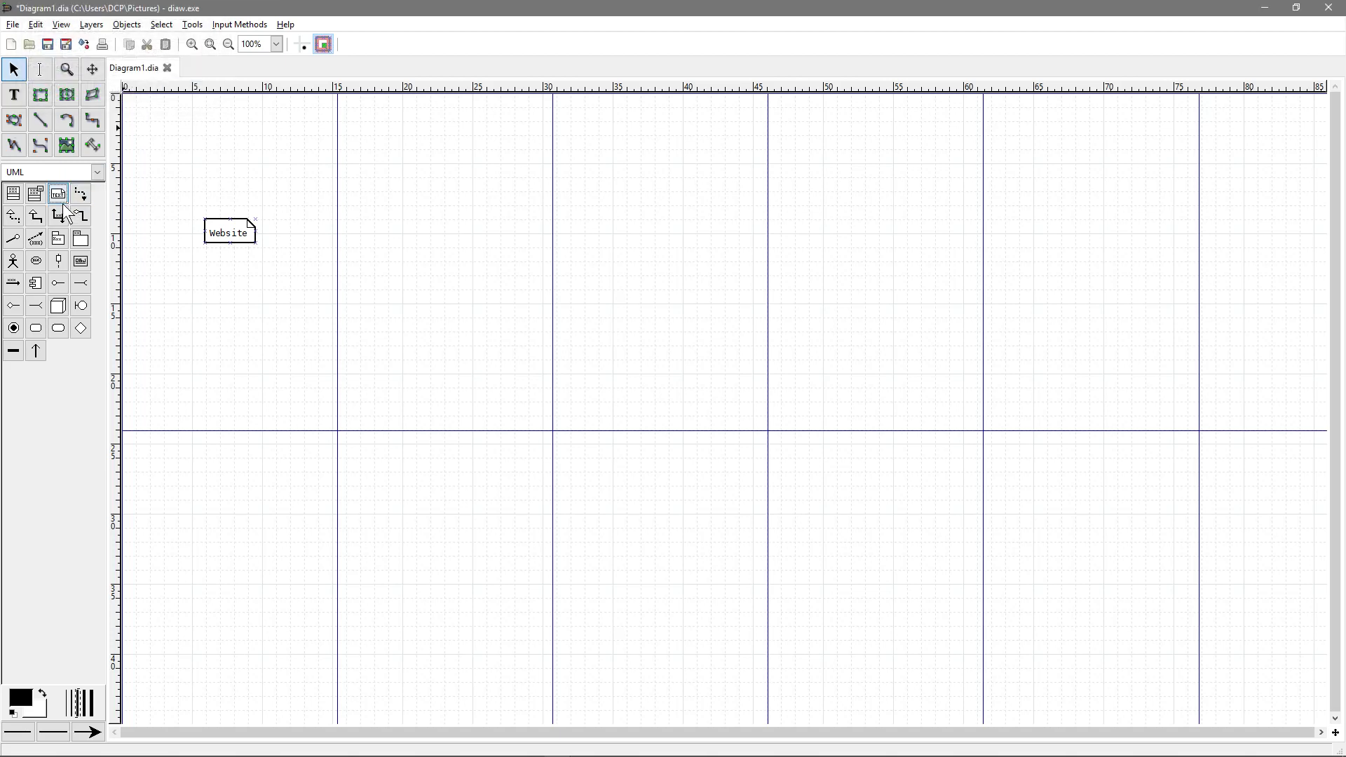
- Add a 'Payment Gateway' UML note and reposition both notes up and to the right
{"action": "left_click", "coordinate": [340, 281]}
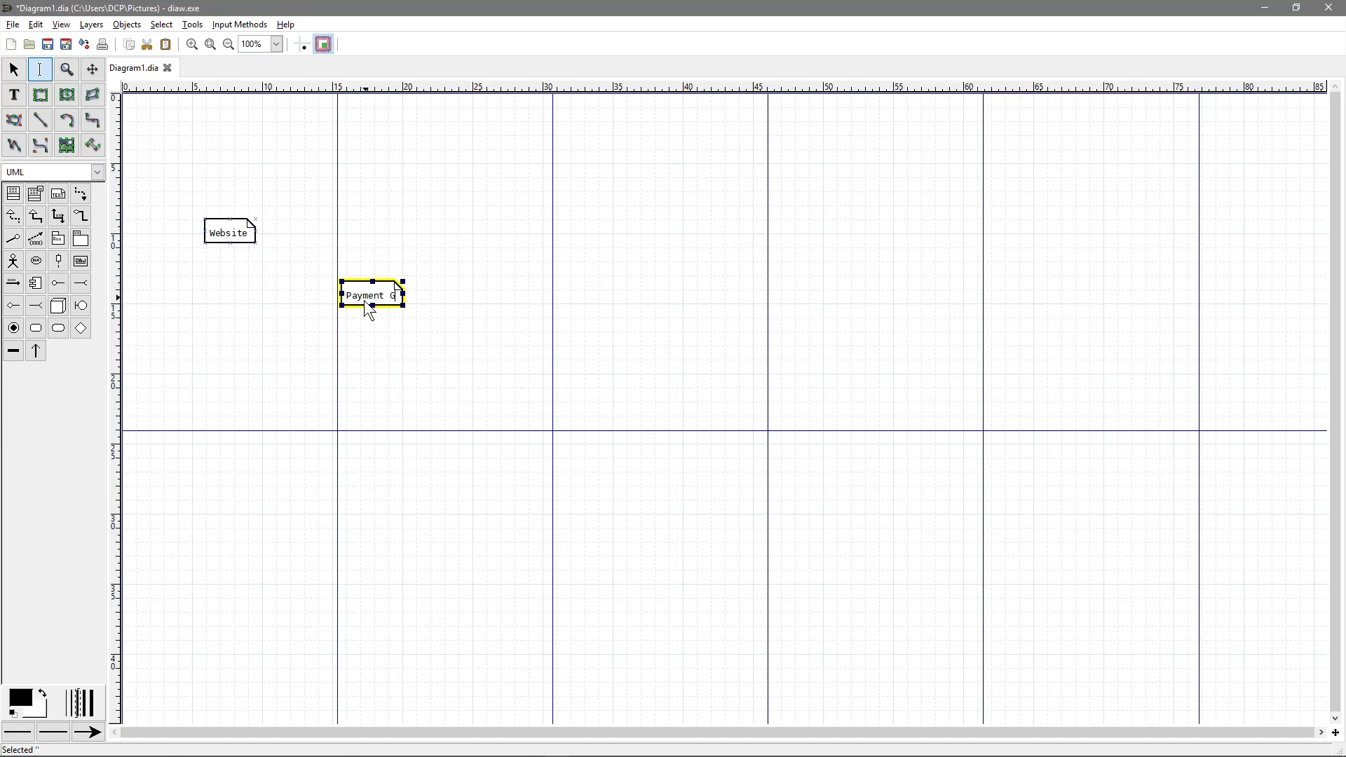
{"action": "type", "text": "ateway"}
{"action": "key", "text": "Return"}
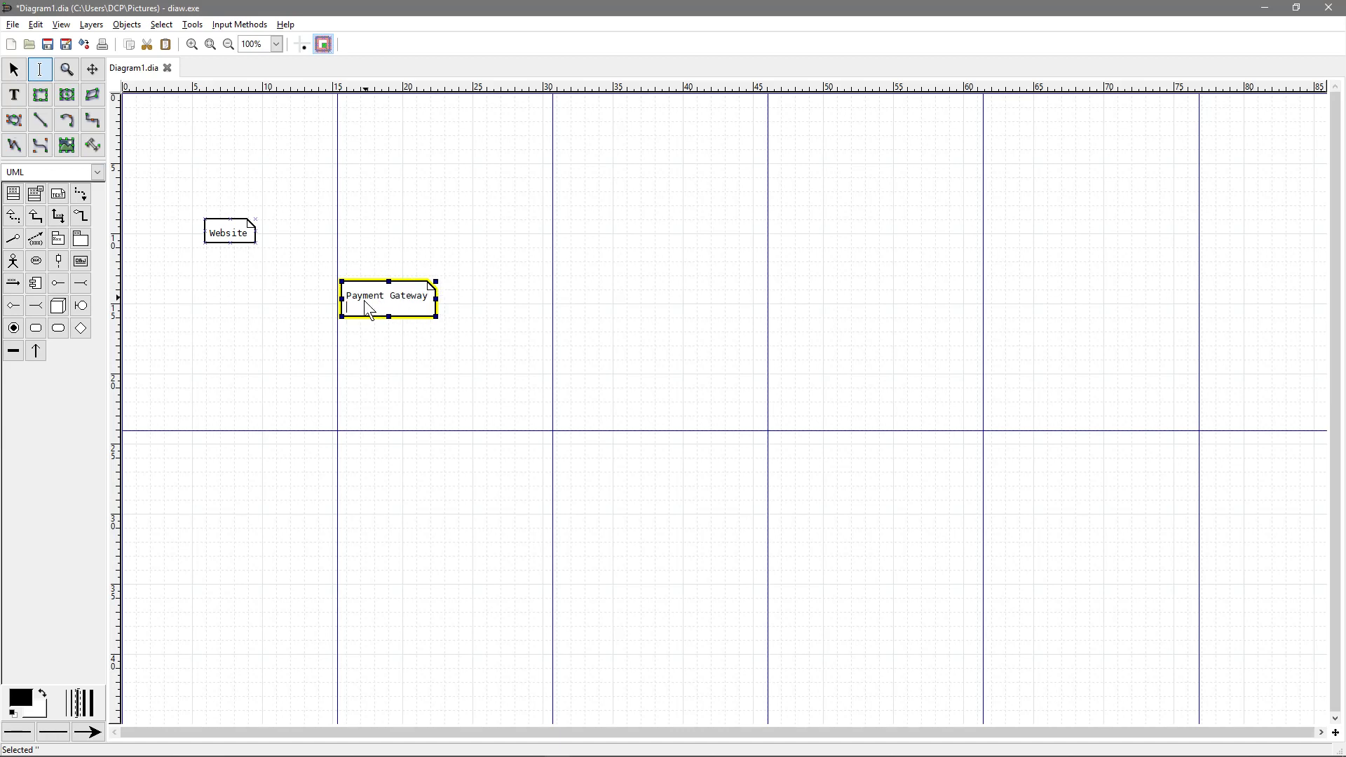
{"action": "left_click", "coordinate": [403, 389]}
{"action": "left_click_drag", "start_coordinate": [390, 302], "coordinate": [490, 239]}
{"action": "left_click_drag", "start_coordinate": [235, 231], "coordinate": [247, 221]}
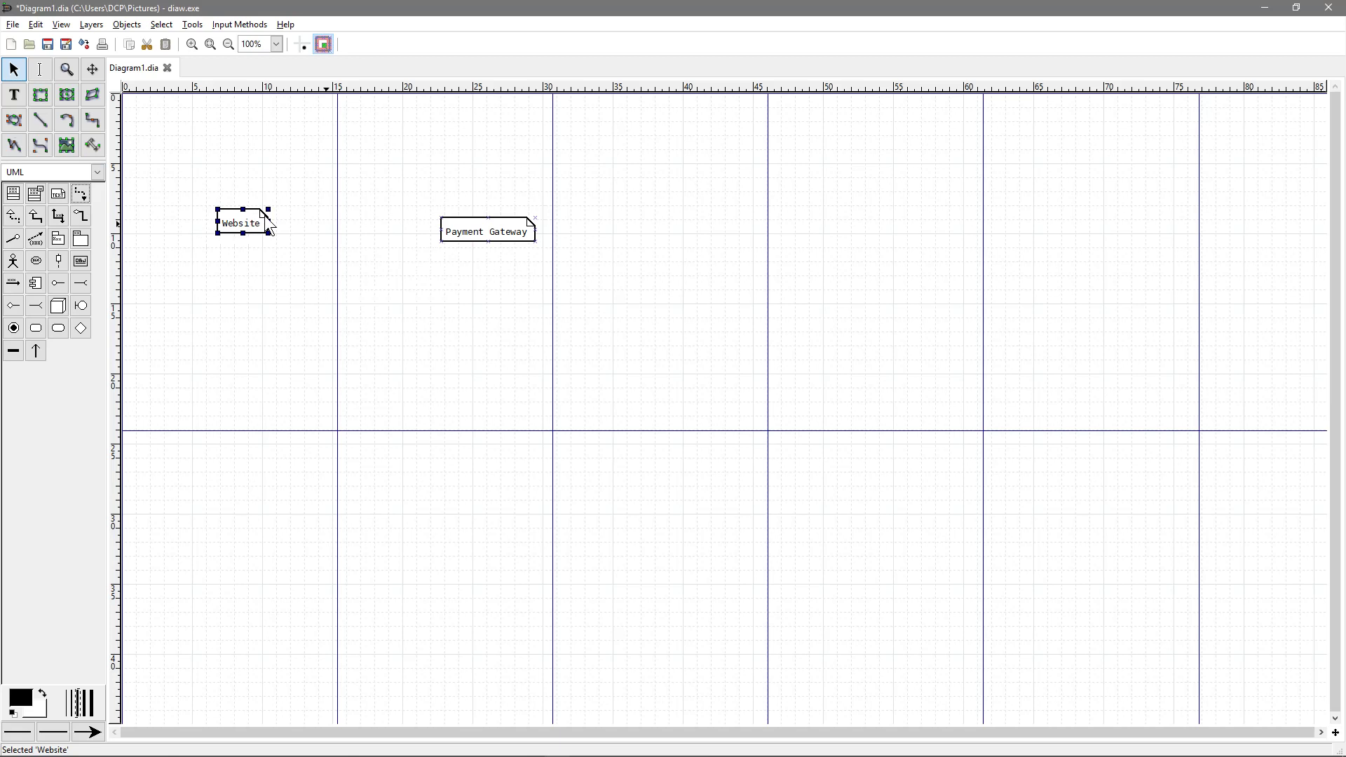
- Draw a UML dependency arrow from the Website note to Payment Gateway
{"action": "double_click", "coordinate": [81, 194]}
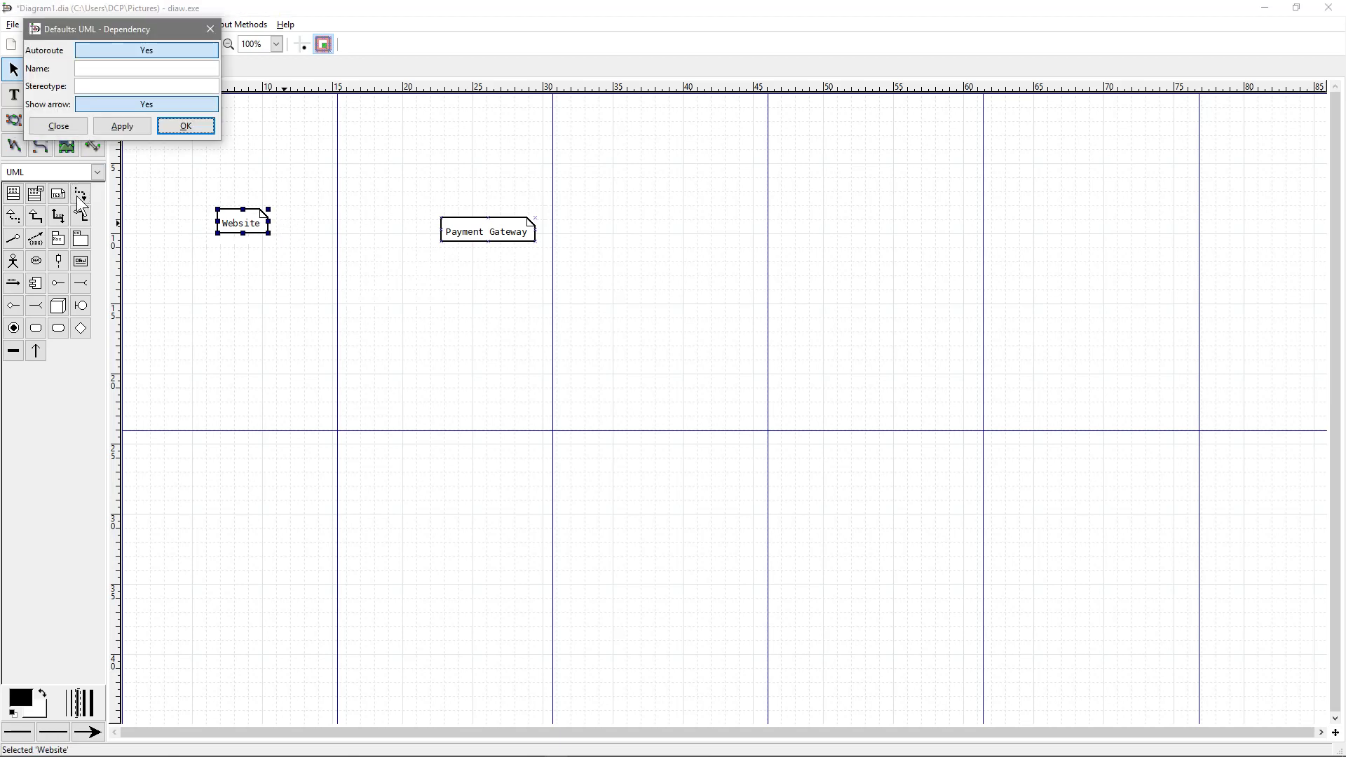
{"action": "left_click", "coordinate": [162, 127]}
{"action": "left_click_drag", "start_coordinate": [269, 221], "coordinate": [472, 312]}
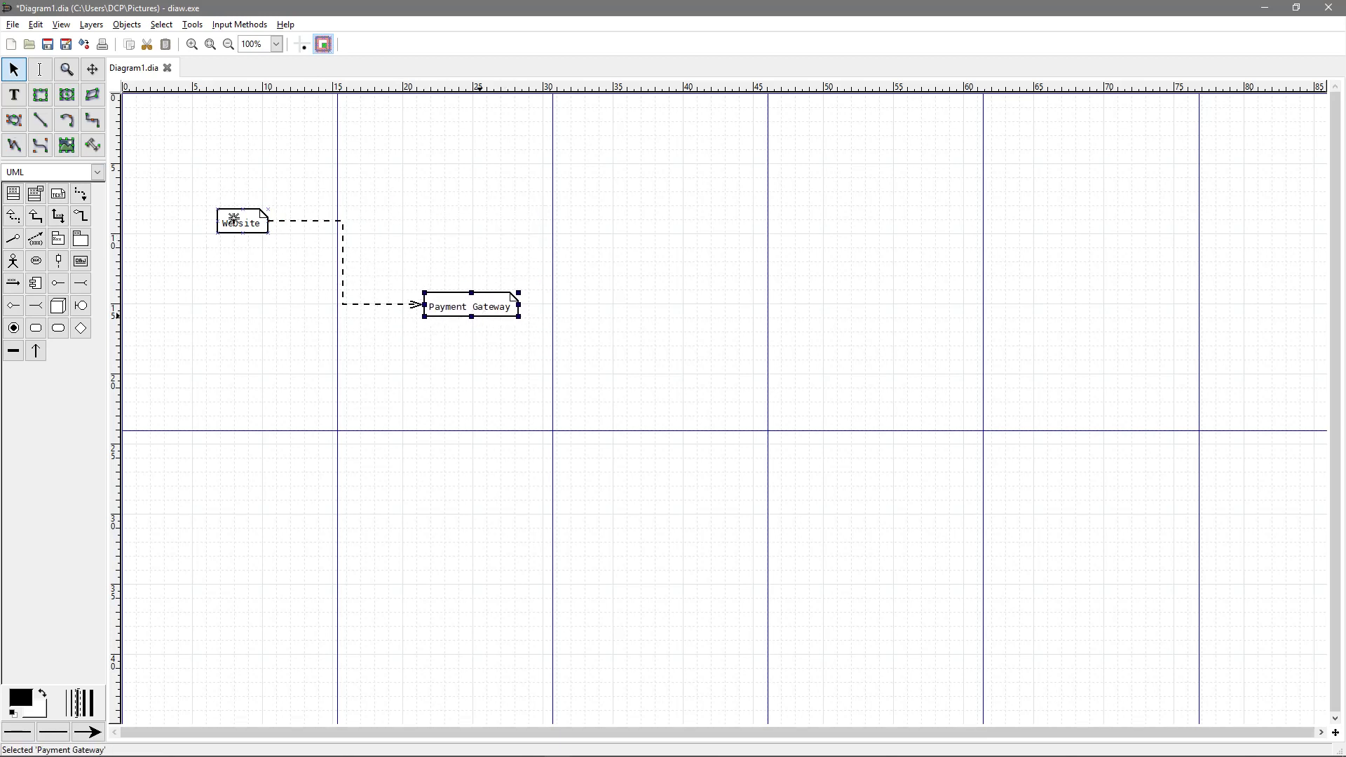
- Switch to the Cisco - Computer sheet under Other sheets and move the Website note right
{"action": "left_click", "coordinate": [99, 173]}
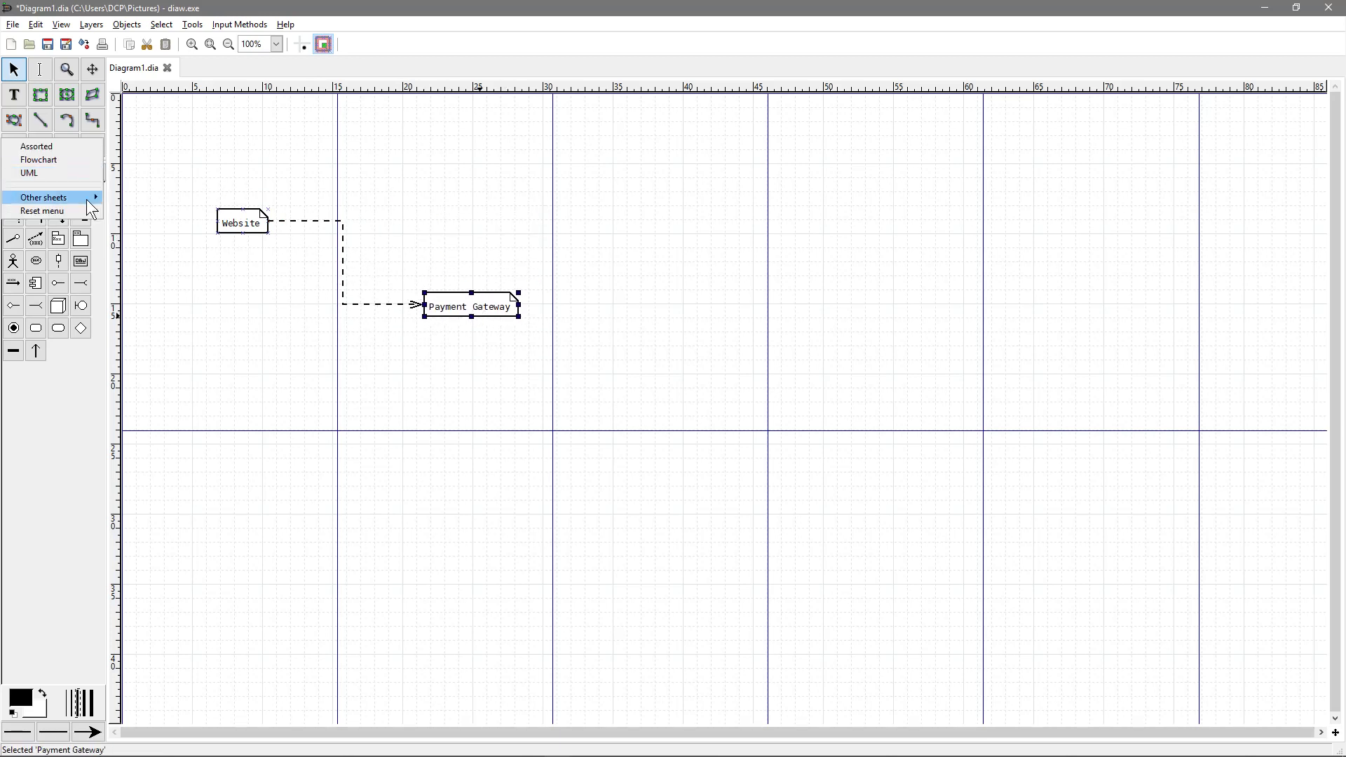
{"action": "mouse_move", "coordinate": [87, 200]}
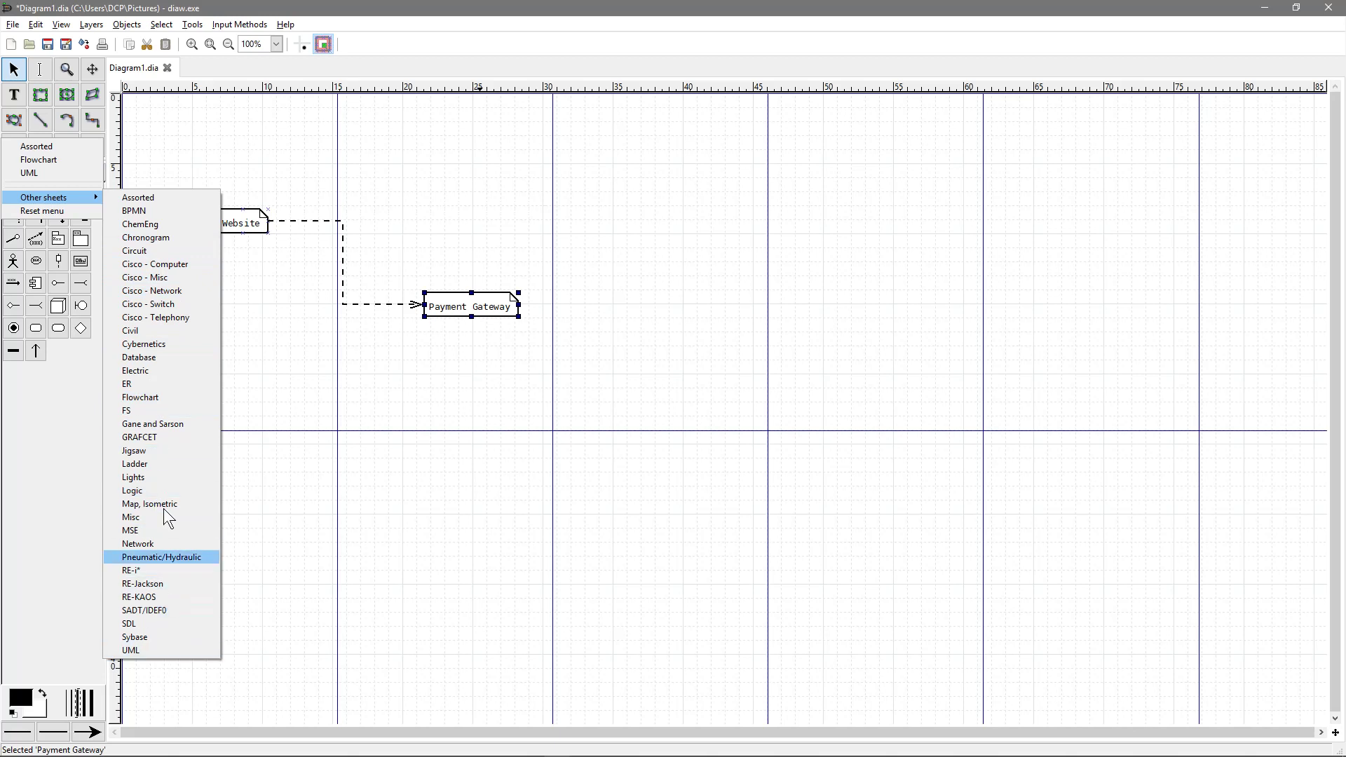
{"action": "left_click", "coordinate": [166, 266]}
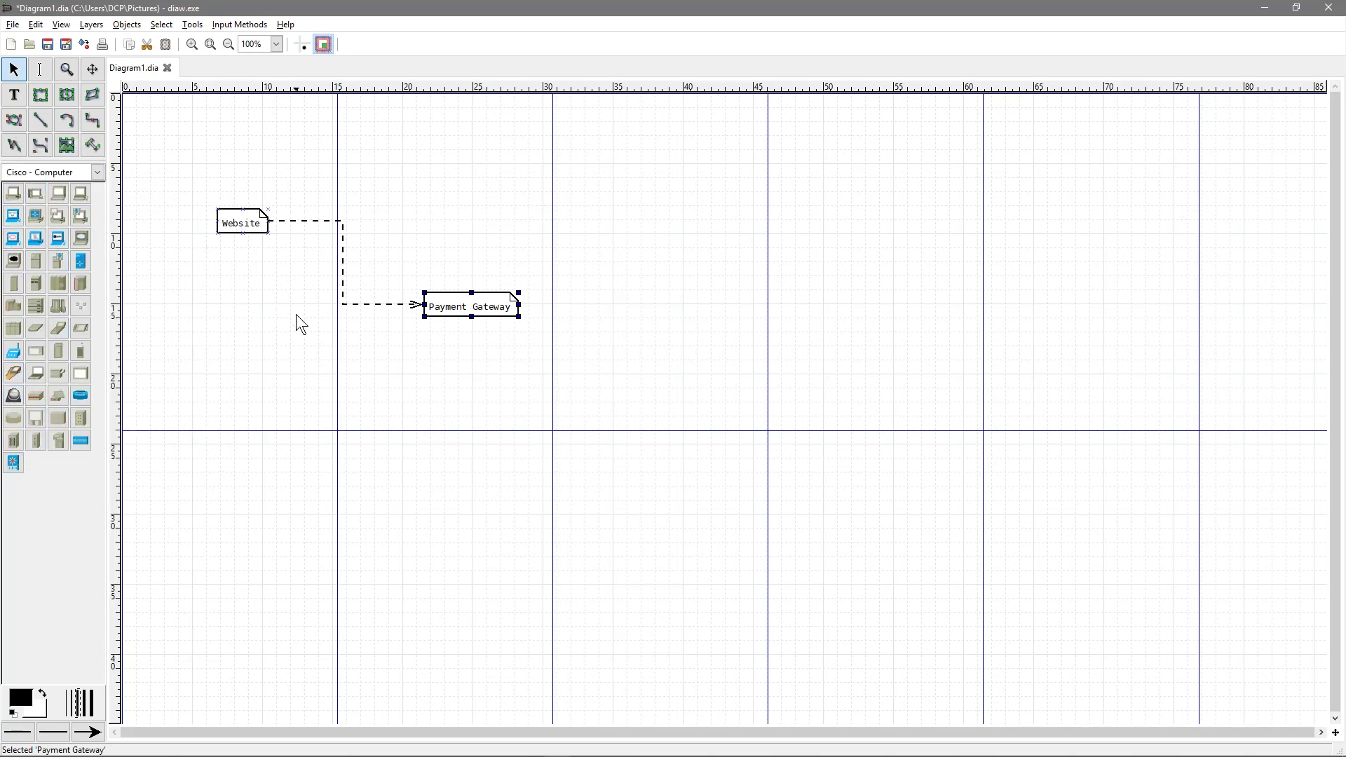
{"action": "left_click_drag", "start_coordinate": [246, 220], "coordinate": [313, 218]}
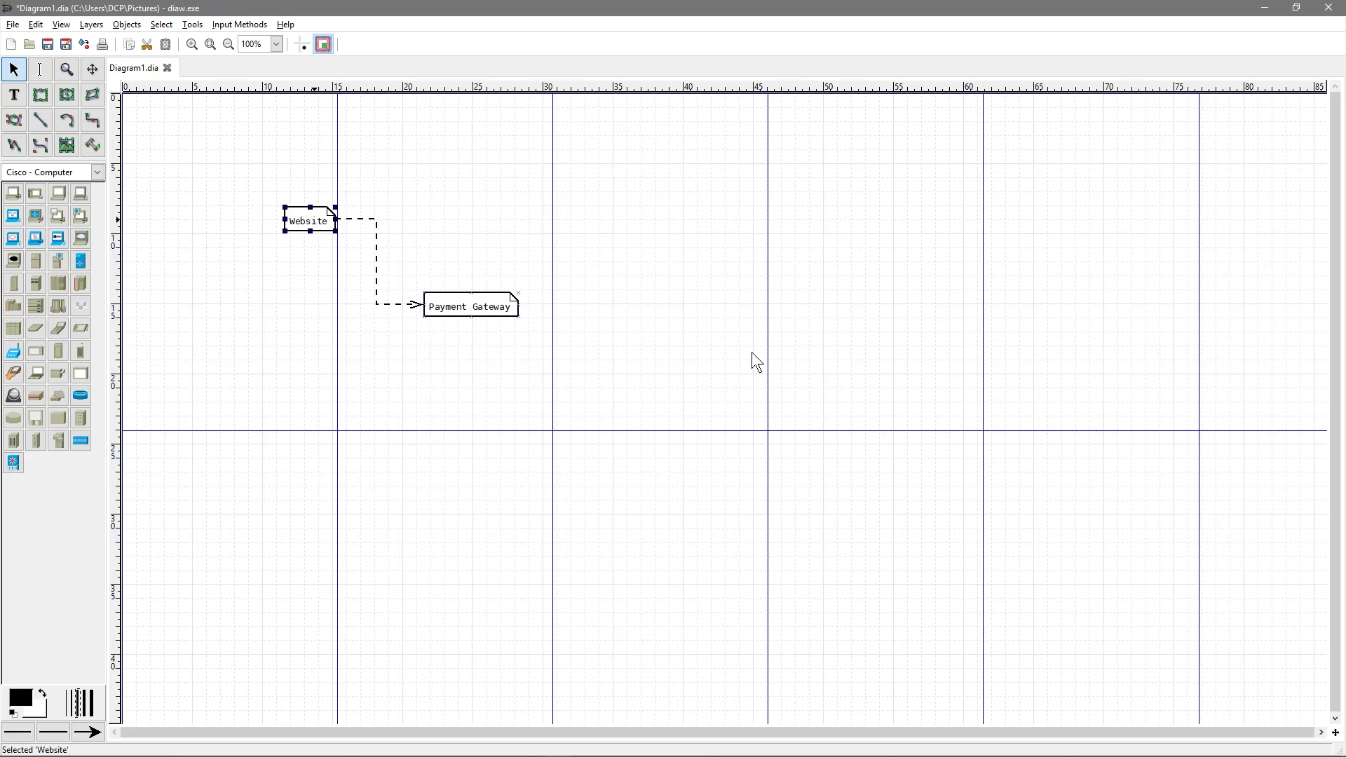
- Deselect the note and close Dia, bringing up the unsaved Diagram1.dia exit prompt
{"action": "left_click", "coordinate": [1026, 197]}
{"action": "left_click", "coordinate": [1328, 9]}
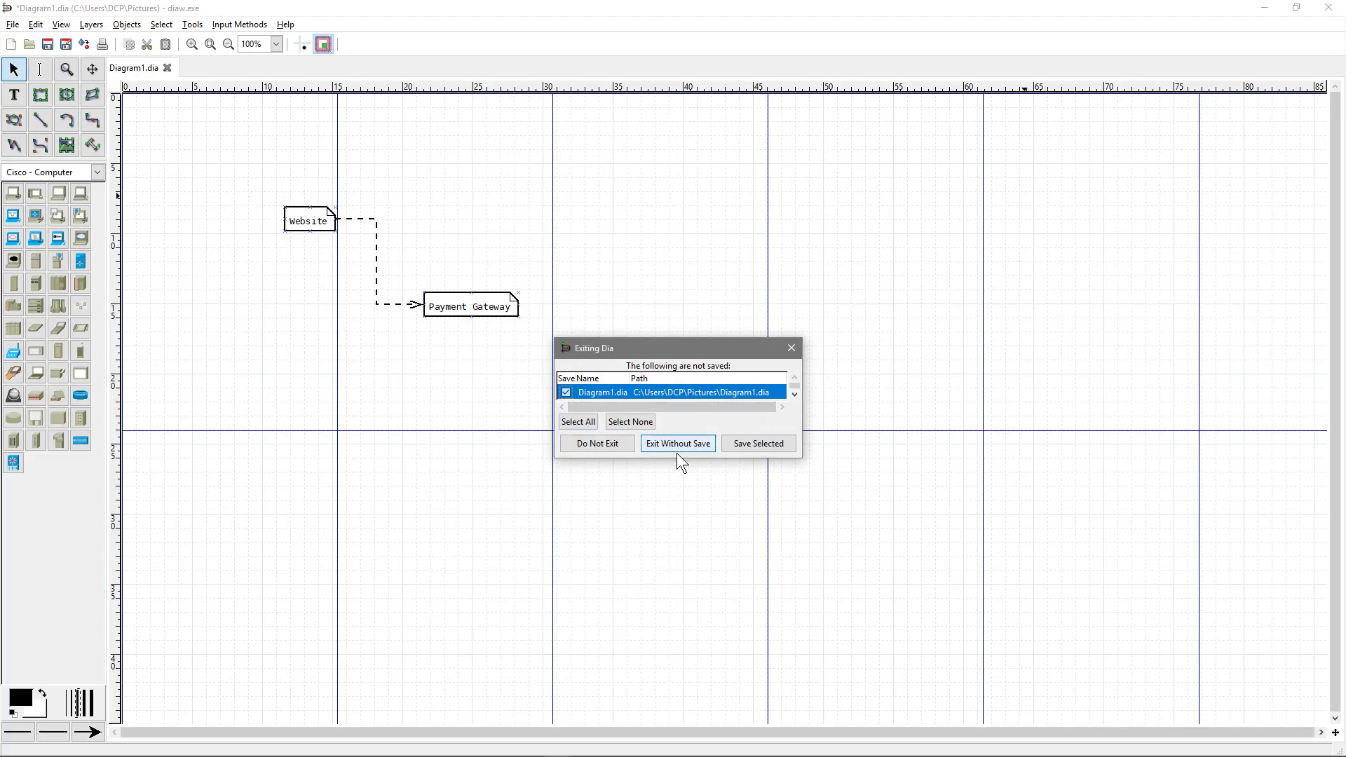